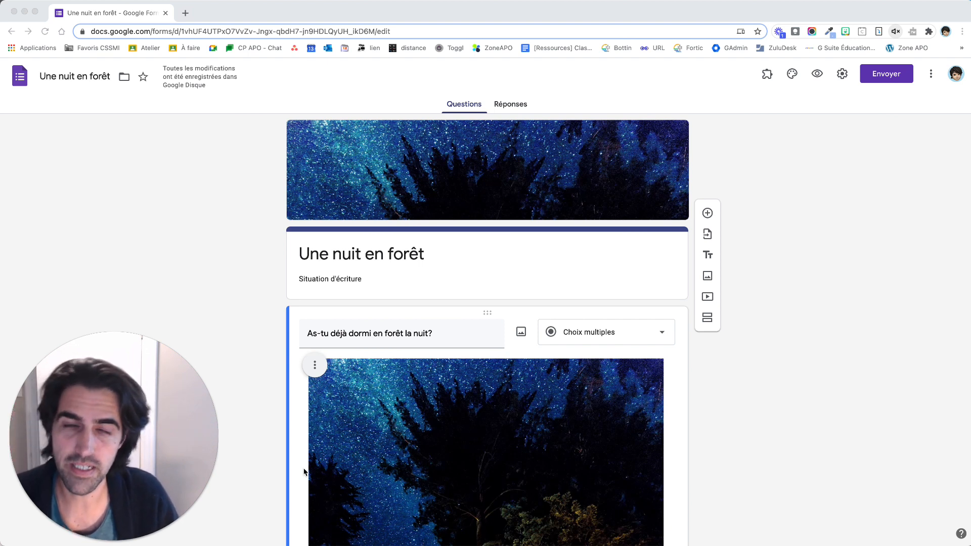
# - Add two new sections after the multiple-choice question about having slept in the forest at night
pyautogui.scroll(-5, 248, 444)
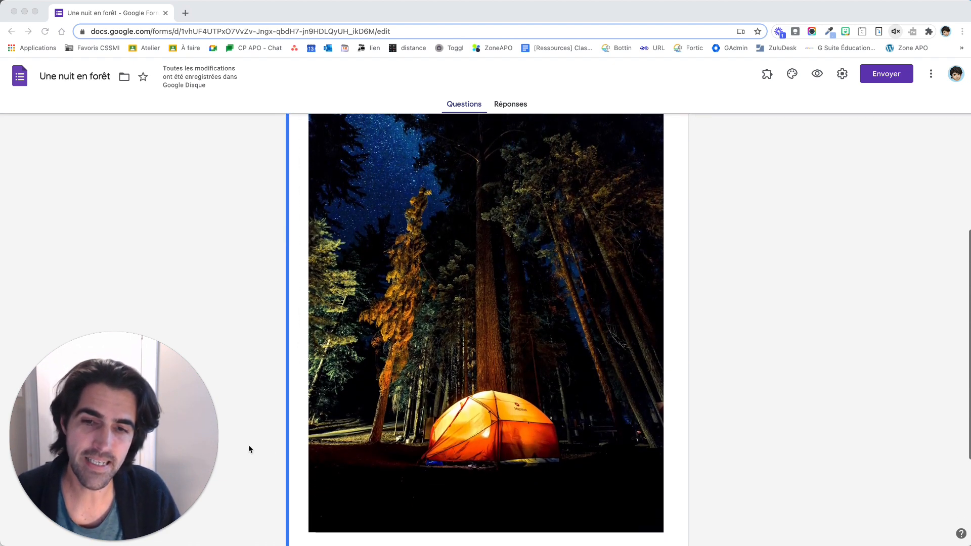
pyautogui.scroll(-3, 249, 448)
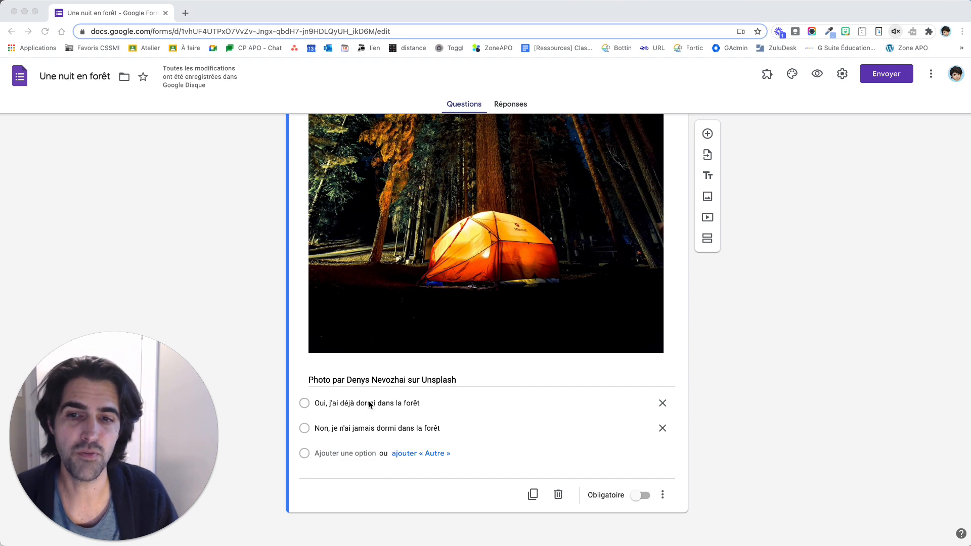
pyautogui.scroll(10, 256, 305)
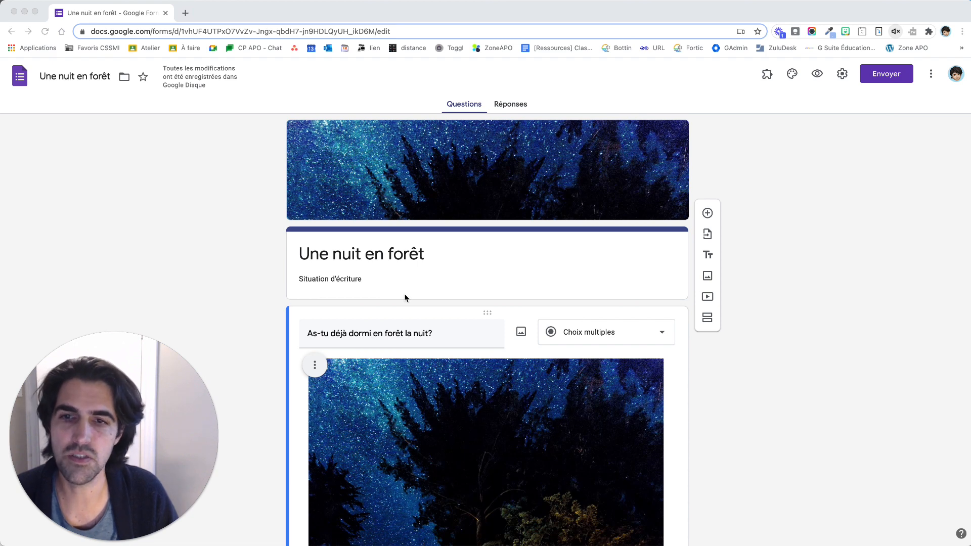
pyautogui.scroll(-3, 404, 297)
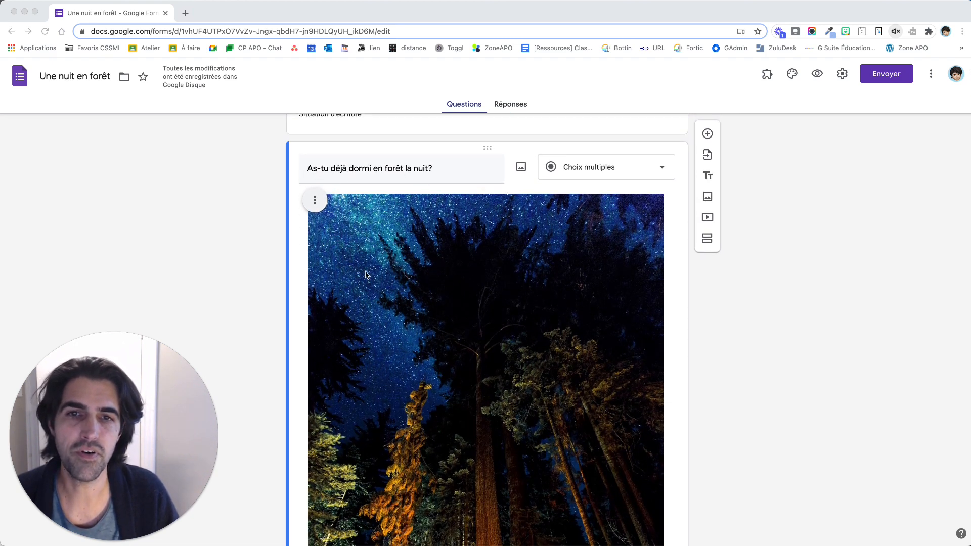
pyautogui.scroll(-8, 257, 340)
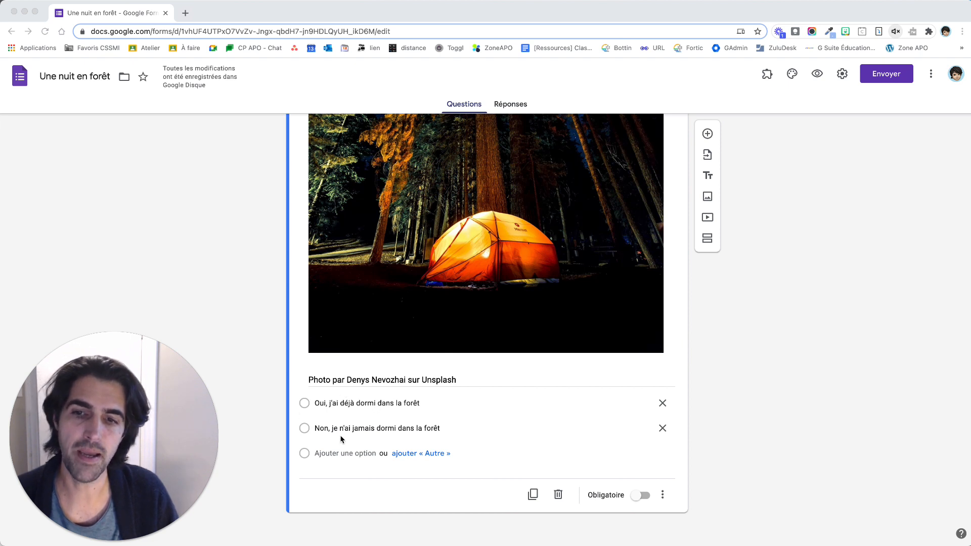
pyautogui.click(709, 239)
pyautogui.click(708, 239)
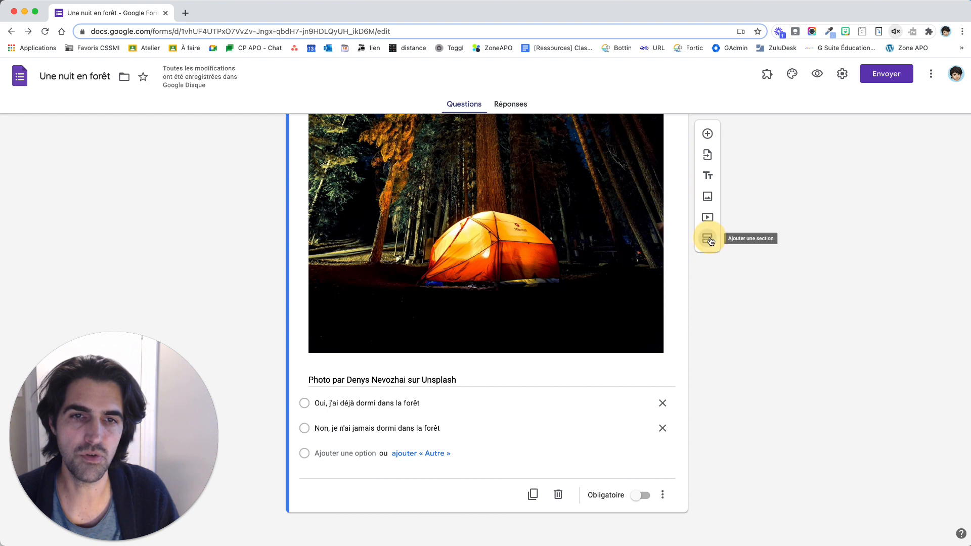
pyautogui.click(709, 239)
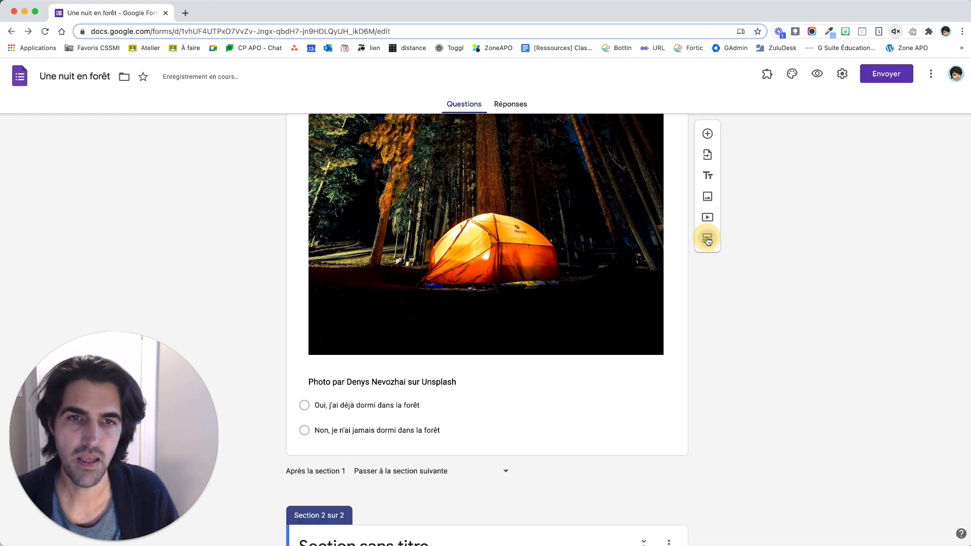
pyautogui.scroll(-4, 665, 305)
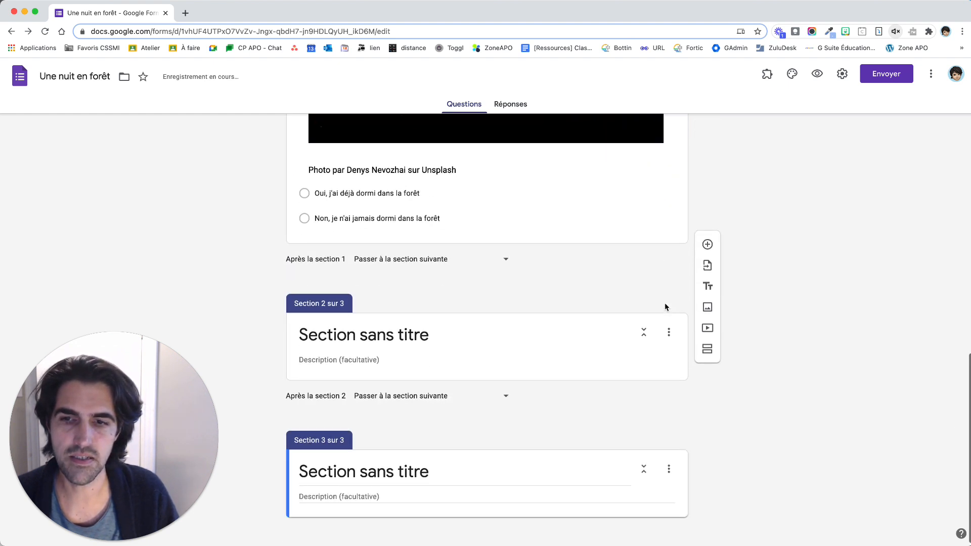
# - Title section 2 "Oui" and section 3 "Non"
pyautogui.click(406, 330)
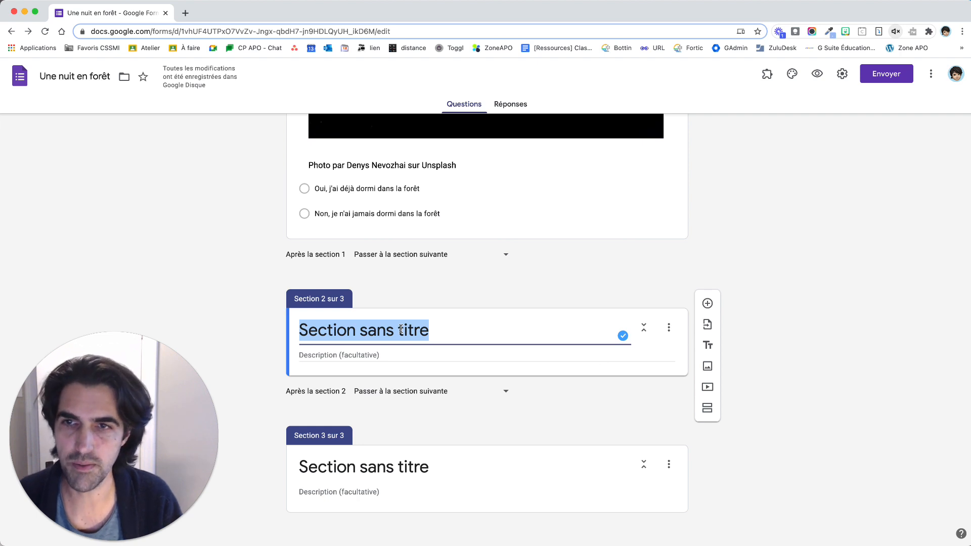
pyautogui.write('Oui')
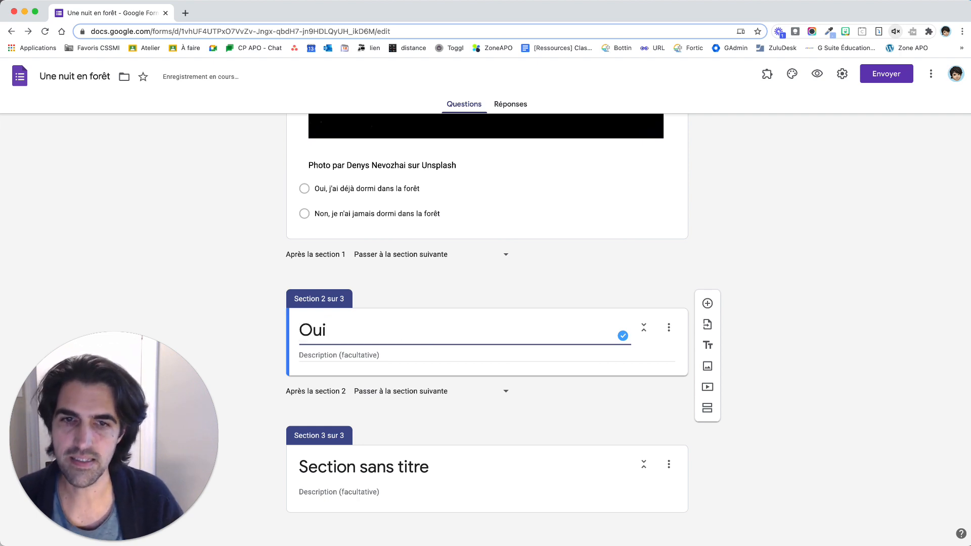
pyautogui.click(338, 464)
pyautogui.write('Non')
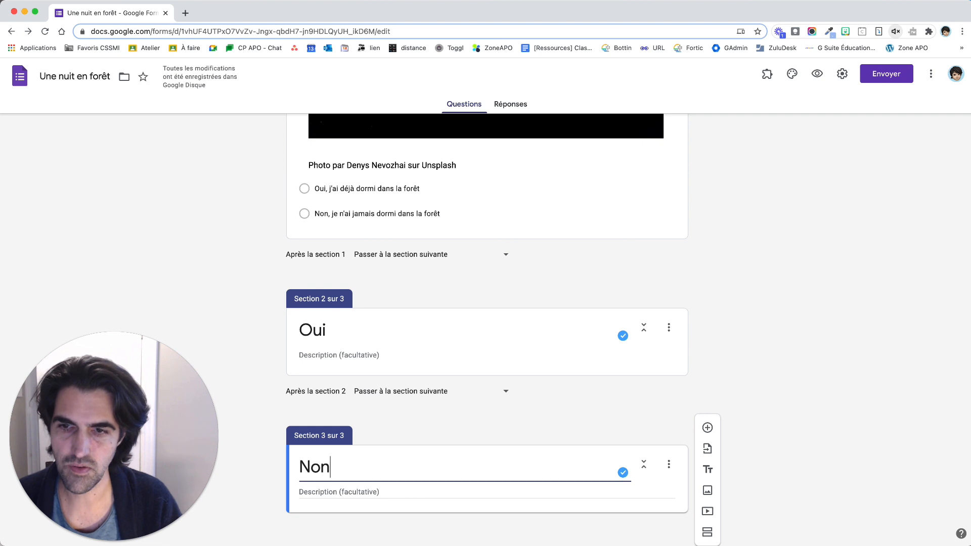
# - Add to section Oui the question "Raconte-moi ce qui comment s'est passée cette nuit en forêt. Où était-ce? Avec qui étais-tu. As-tu bien dormi? Entendais-tu des sons particuliers?"
pyautogui.click(364, 329)
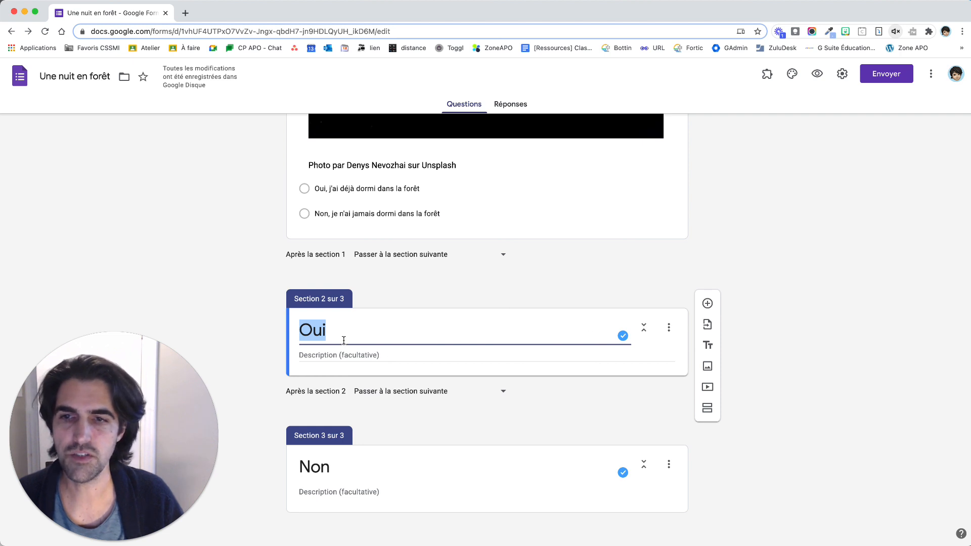
pyautogui.click(712, 304)
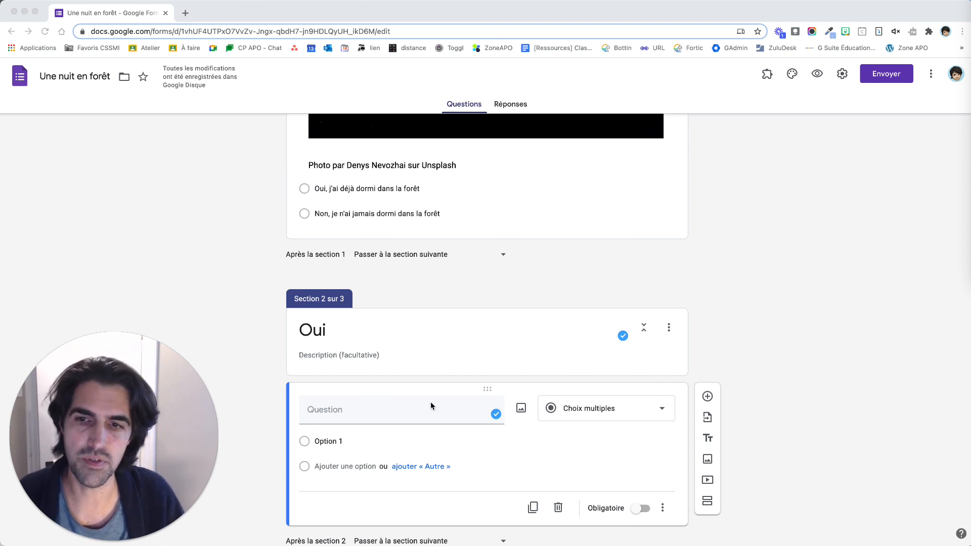
pyautogui.click(379, 409)
pyautogui.write('Raconte-moi ce qui comment s’est passée cette nuit en forêt. Où était-ce?Avec qui étais-tu. As-tu bien dormi? Entendais-tu des sons particuliers?')
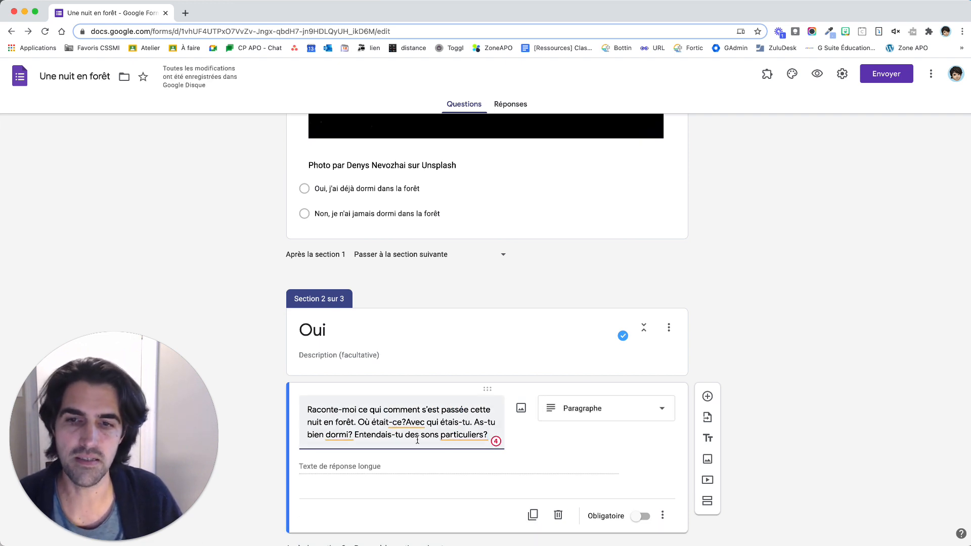
pyautogui.click(408, 421)
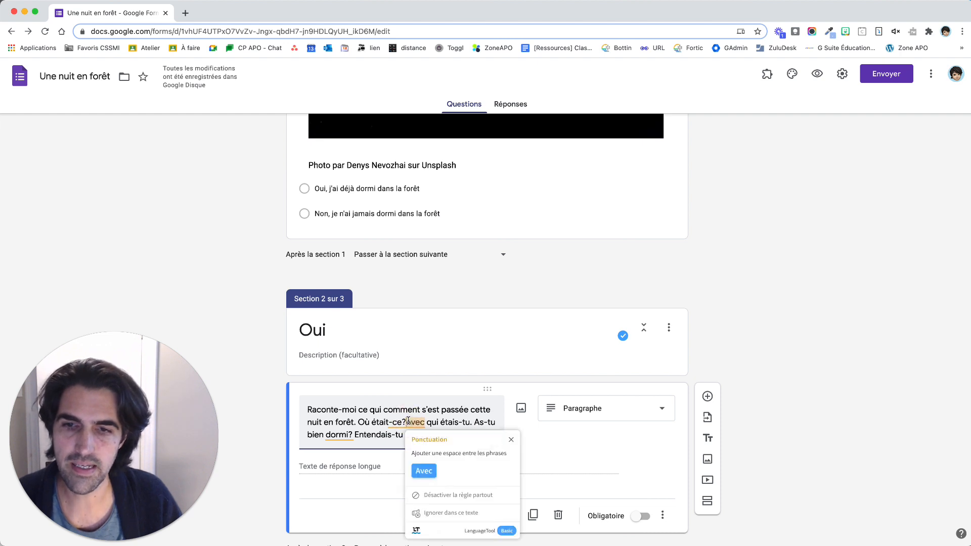
pyautogui.click(424, 471)
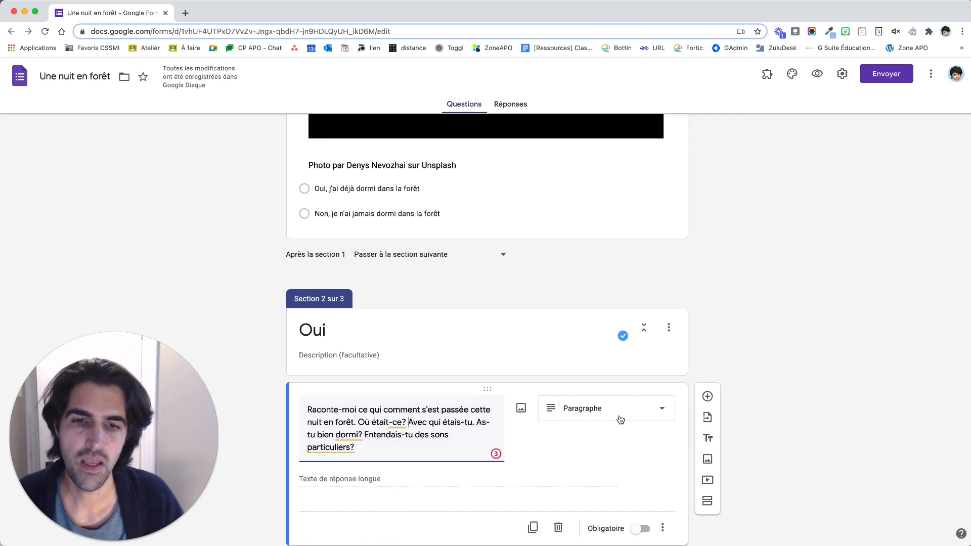
# - Add to "Non" the question "Imagine que tu passes une nuit en forêt? Aurais-tu hâte à cette aventure? Quelles seraient tes craintes? Où voudrais-tu aller et avec qui?"
pyautogui.scroll(-2, 554, 493)
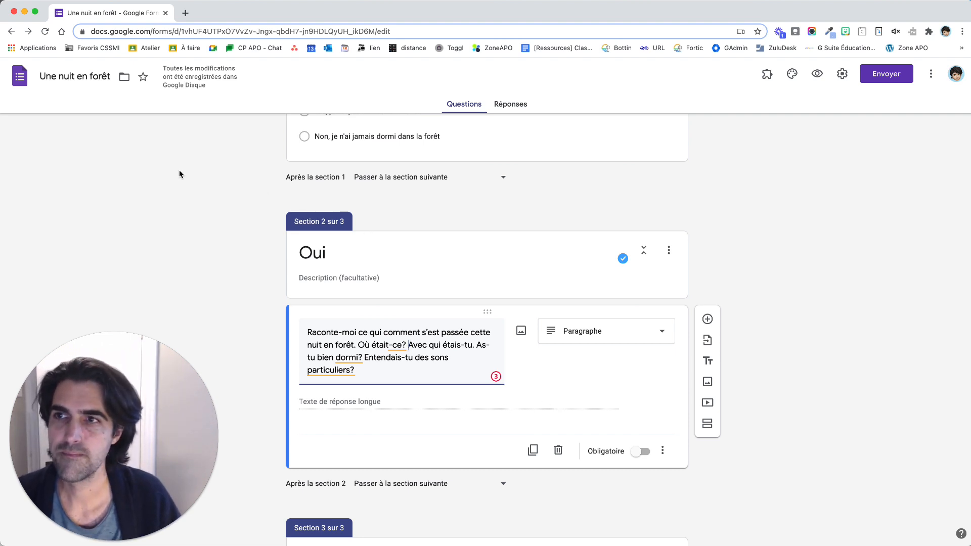
pyautogui.click(0, 283)
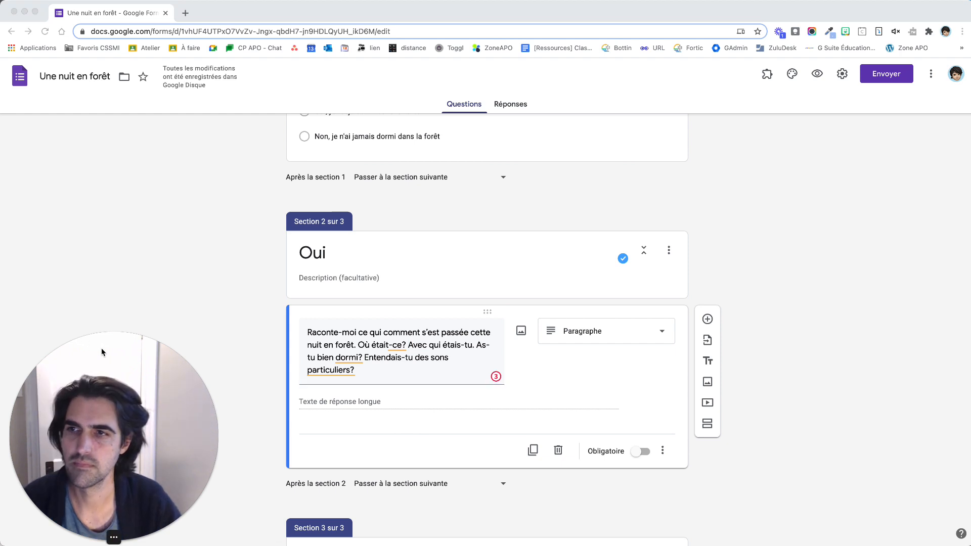
pyautogui.scroll(-1, 311, 398)
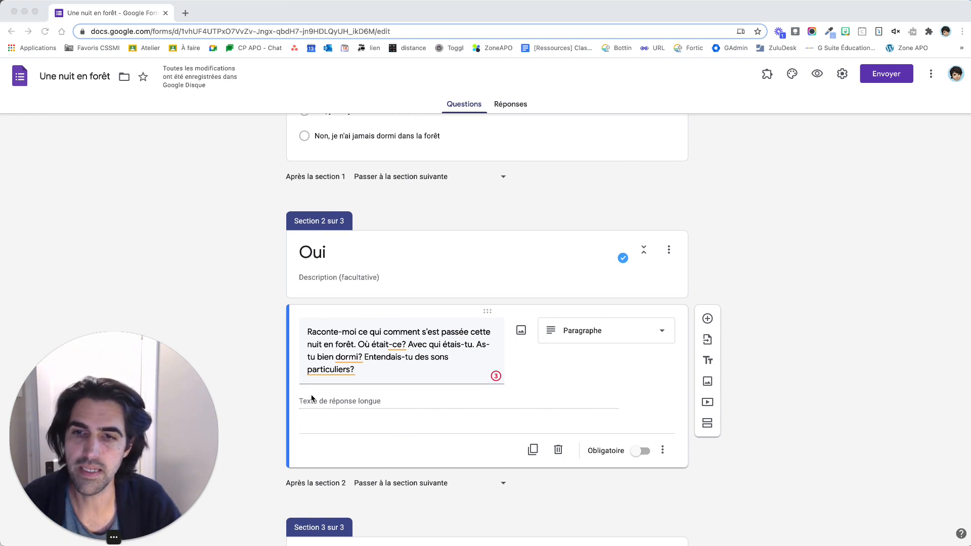
pyautogui.scroll(-4, 311, 398)
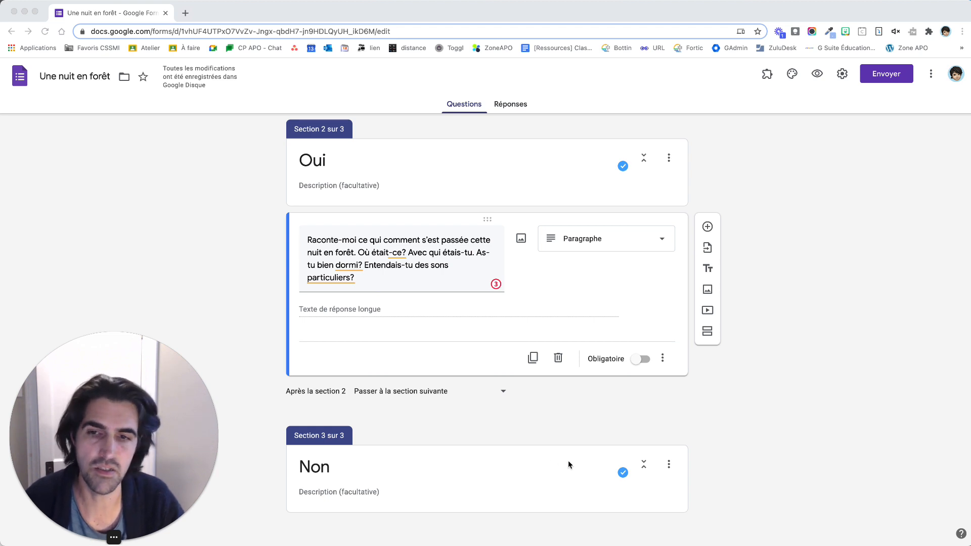
pyautogui.click(520, 487)
pyautogui.click(443, 459)
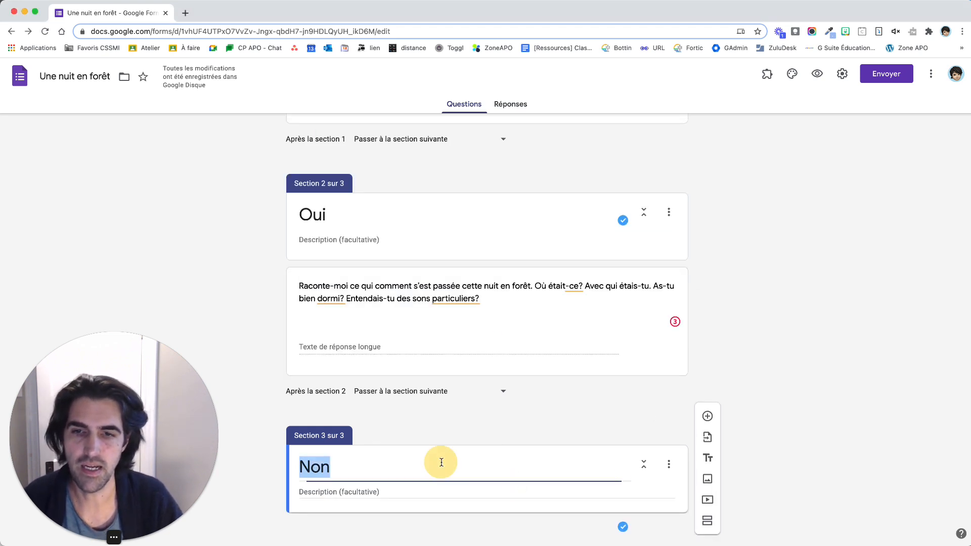
pyautogui.click(707, 428)
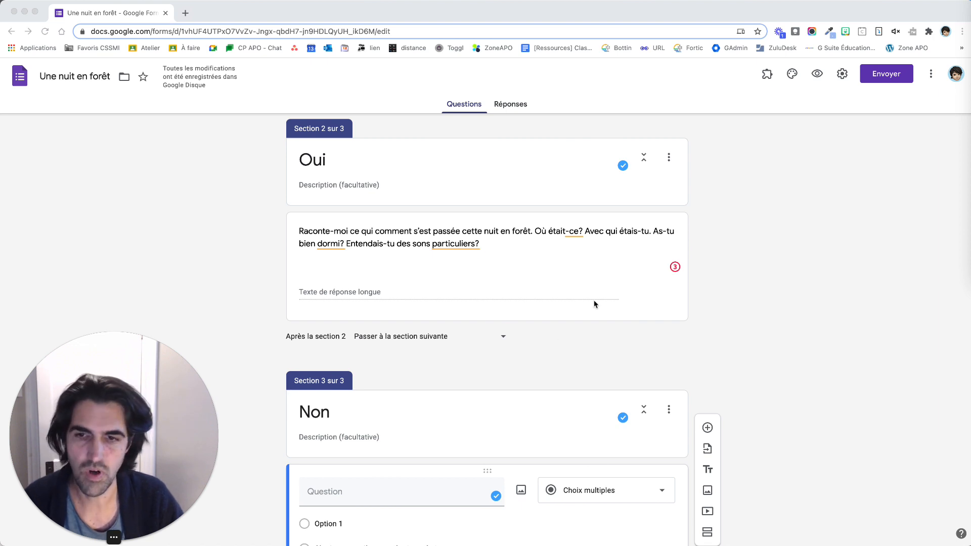
pyautogui.click(332, 493)
pyautogui.write('Imagine que tu passes une nuit en forêt? Aurais-tu hâte à cette aventure? Quelles seraient tes craintes? Où voudrais-tu aller et avec qui?')
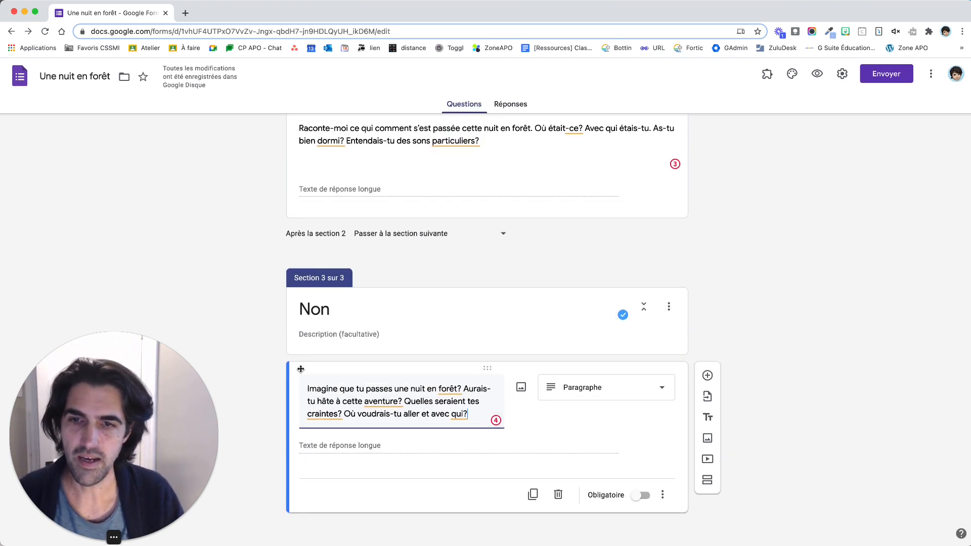
# - Preview the form by answering "Oui, j'ai déjà dormi dans la forêt" and advancing through the following sections, and close the preview
pyautogui.scroll(8, 808, 288)
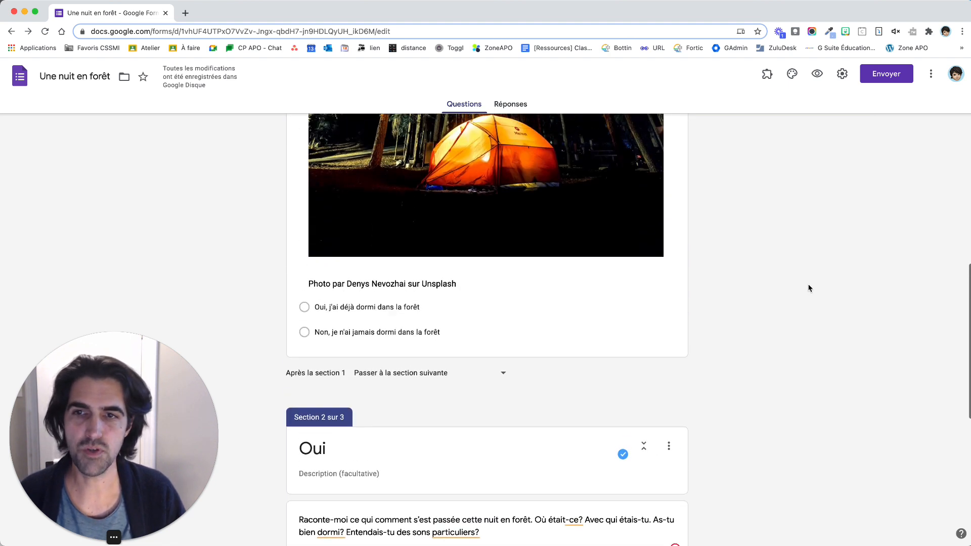
pyautogui.scroll(-3, 807, 289)
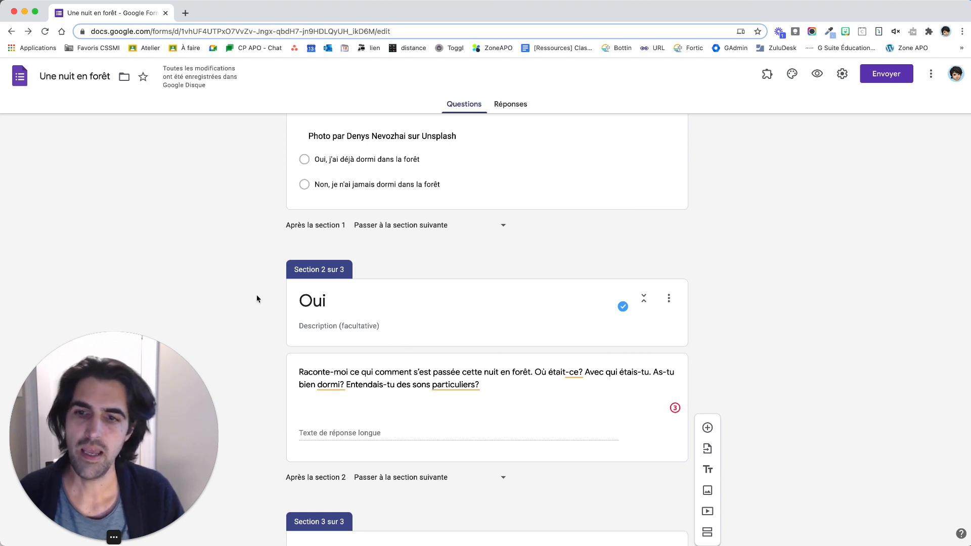
pyautogui.scroll(-3, 270, 439)
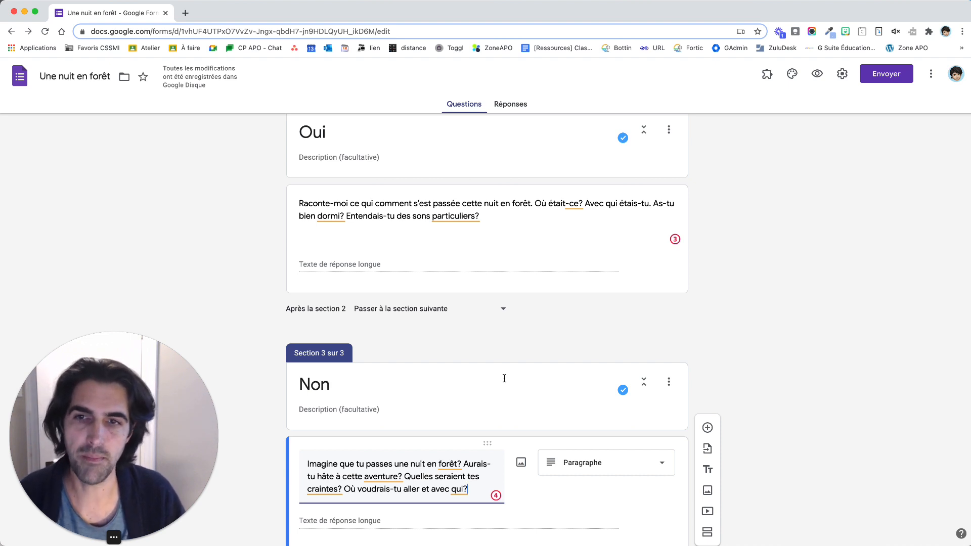
pyautogui.scroll(6, 504, 379)
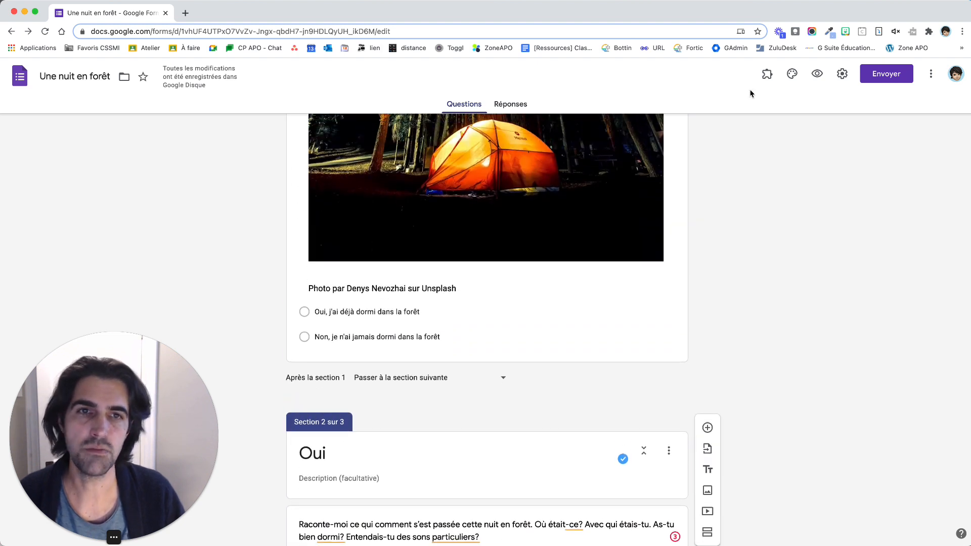
pyautogui.click(816, 74)
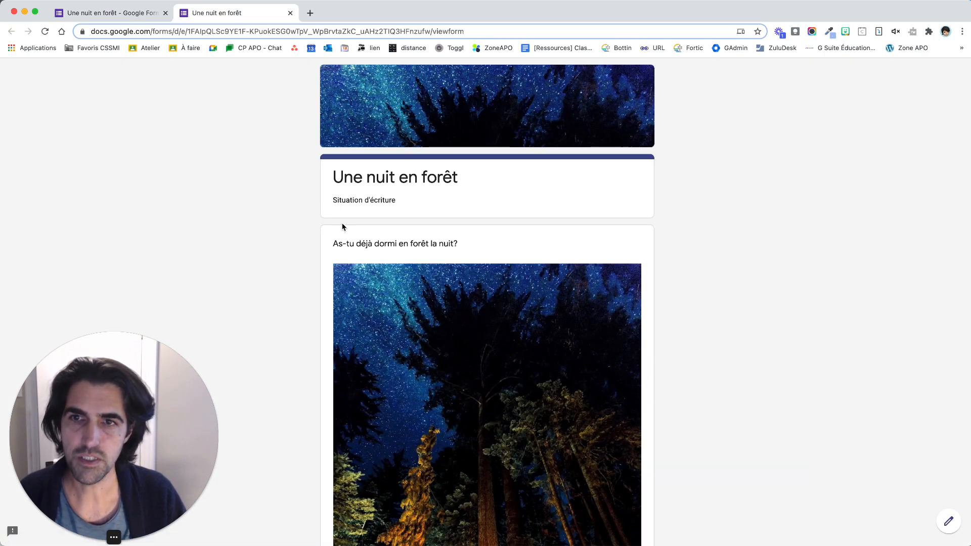
pyautogui.scroll(-2, 285, 325)
pyautogui.scroll(-5, 284, 323)
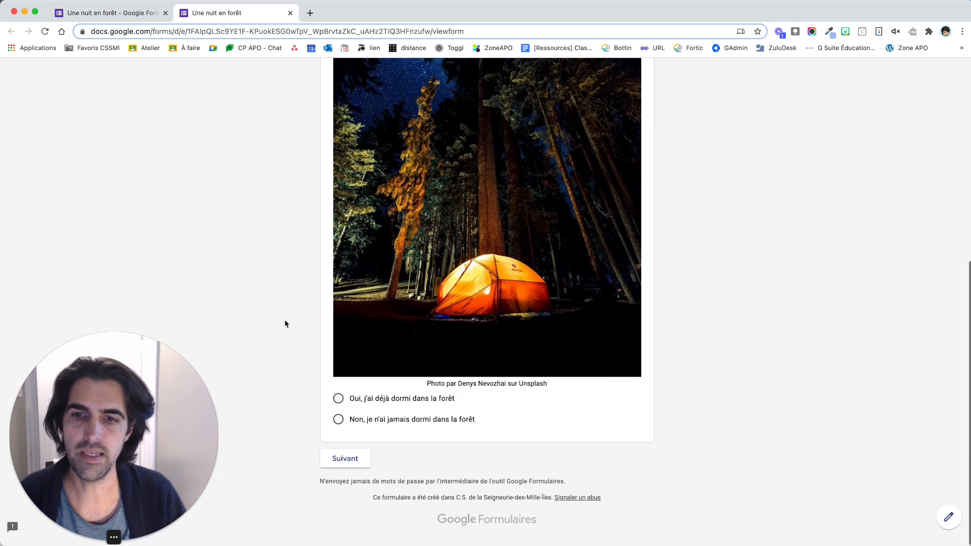
pyautogui.click(340, 403)
pyautogui.click(339, 483)
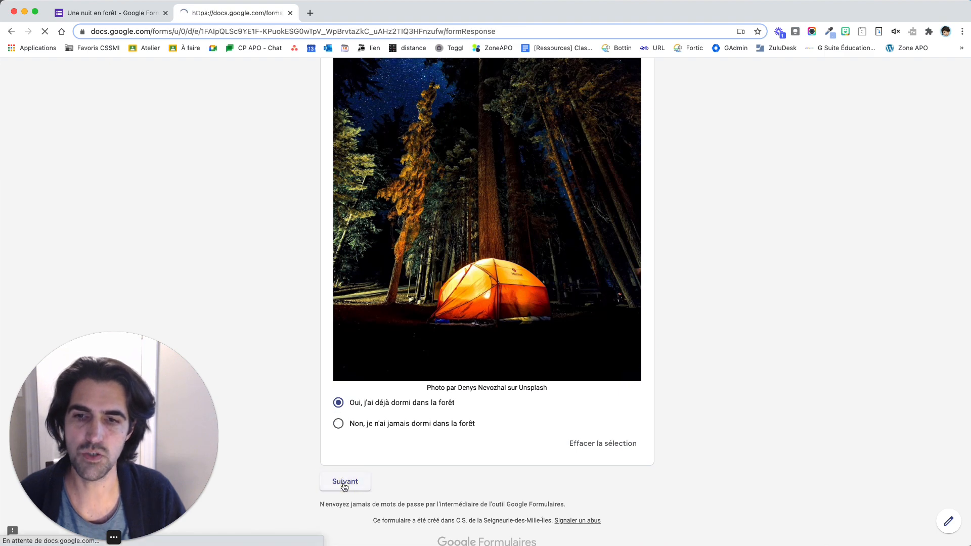
pyautogui.click(412, 331)
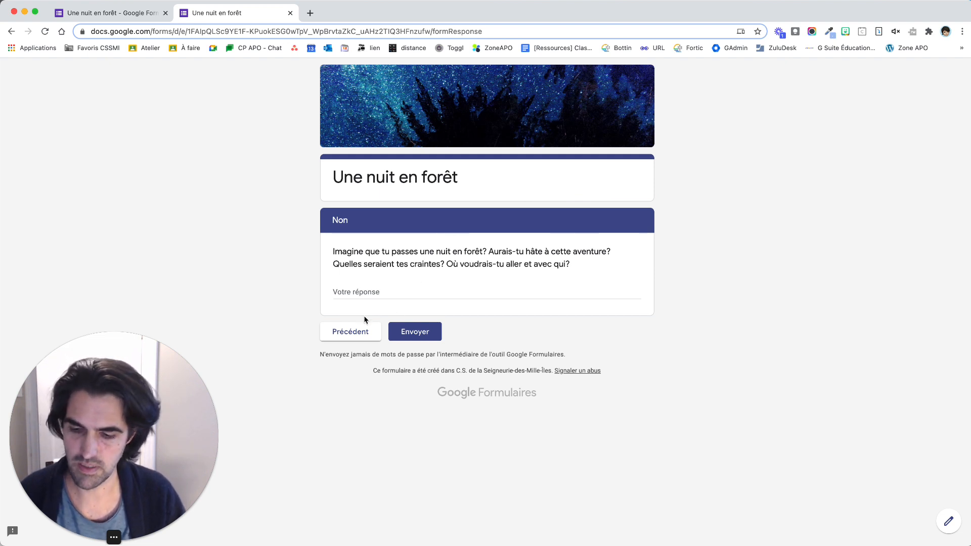
pyautogui.press('super+w')
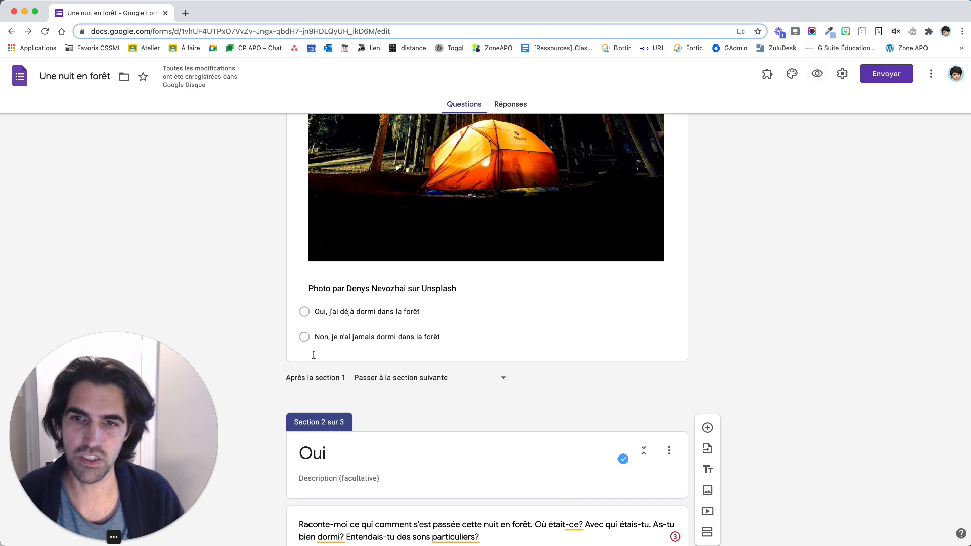
# - Enable "Accéder à une section en fonction de la réponse" for the question about having slept in the forest
pyautogui.click(525, 318)
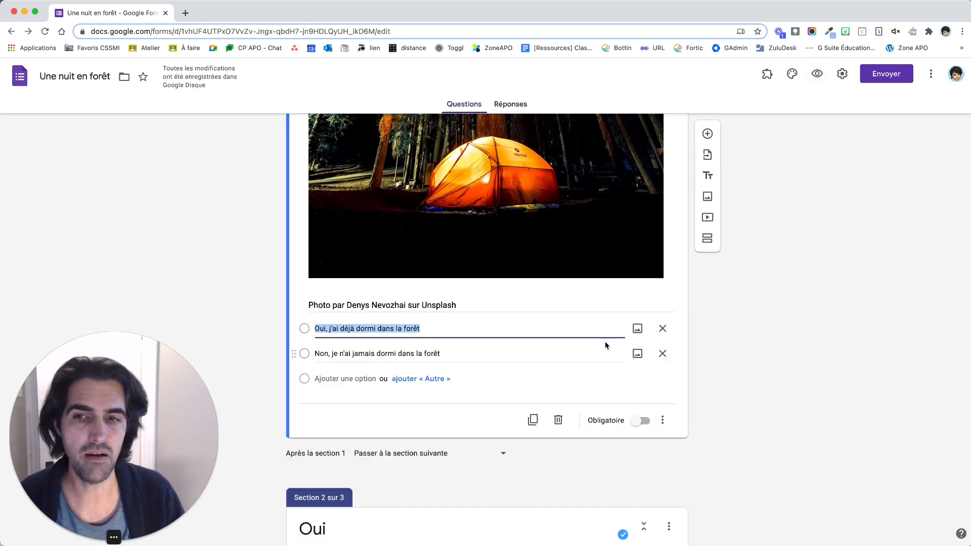
pyautogui.click(665, 427)
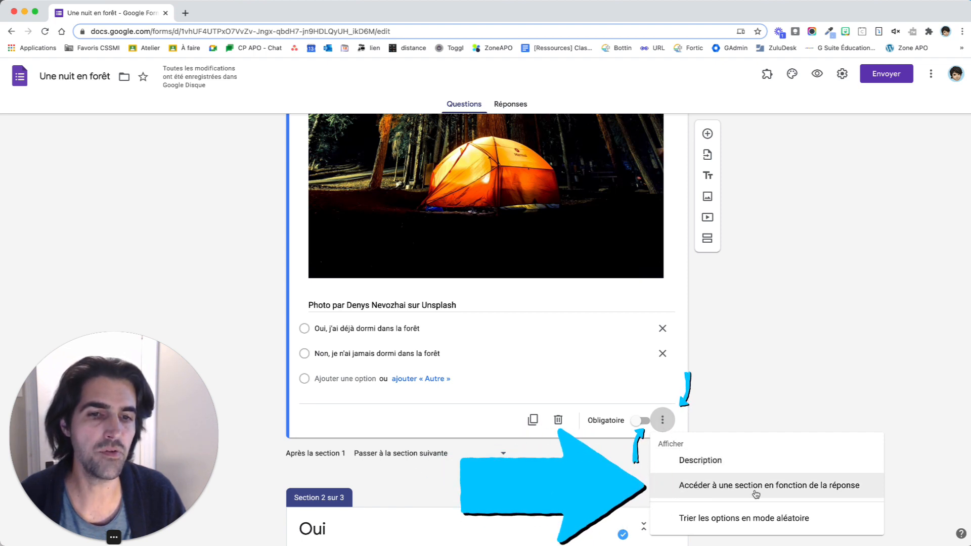
pyautogui.click(792, 486)
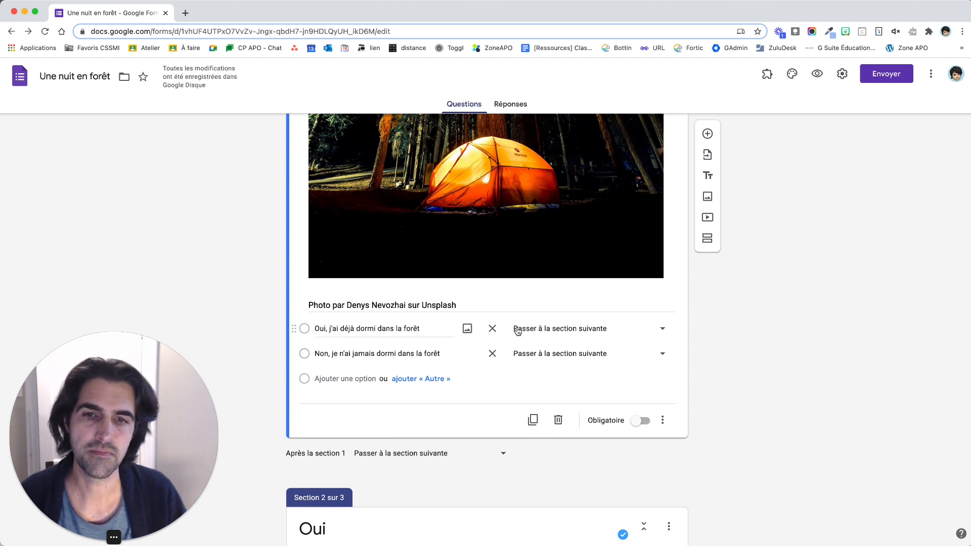
# - Route the answer "Oui, j'ai déjà dormi dans la forêt" to section 2 (Oui) and "Non, je n'ai jamais dormi dans la forêt" to section 3 (Non)
pyautogui.click(557, 330)
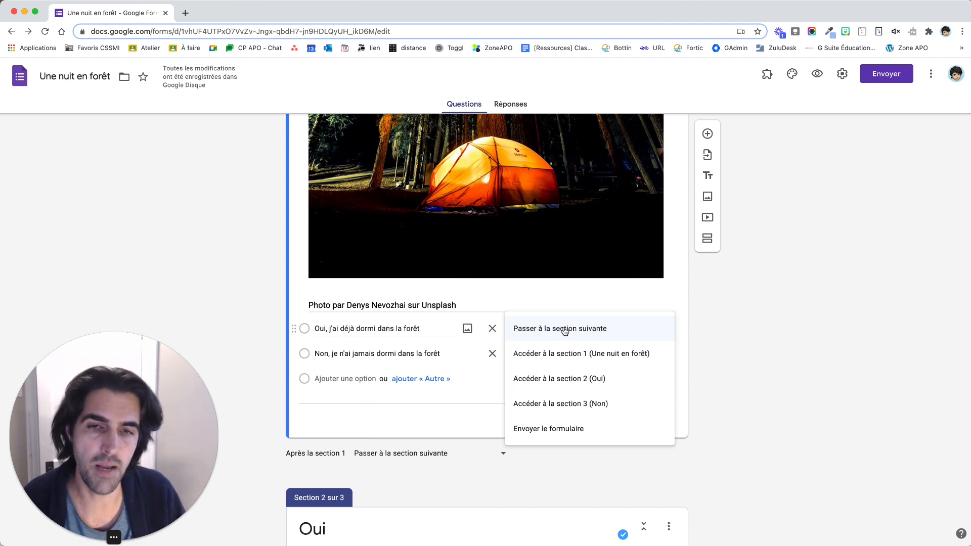
pyautogui.click(599, 384)
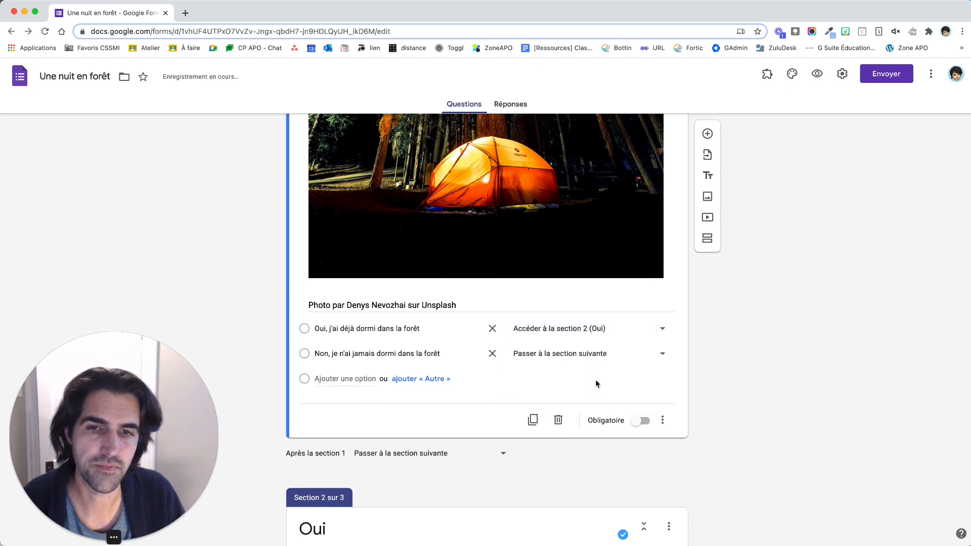
pyautogui.scroll(-3, 546, 438)
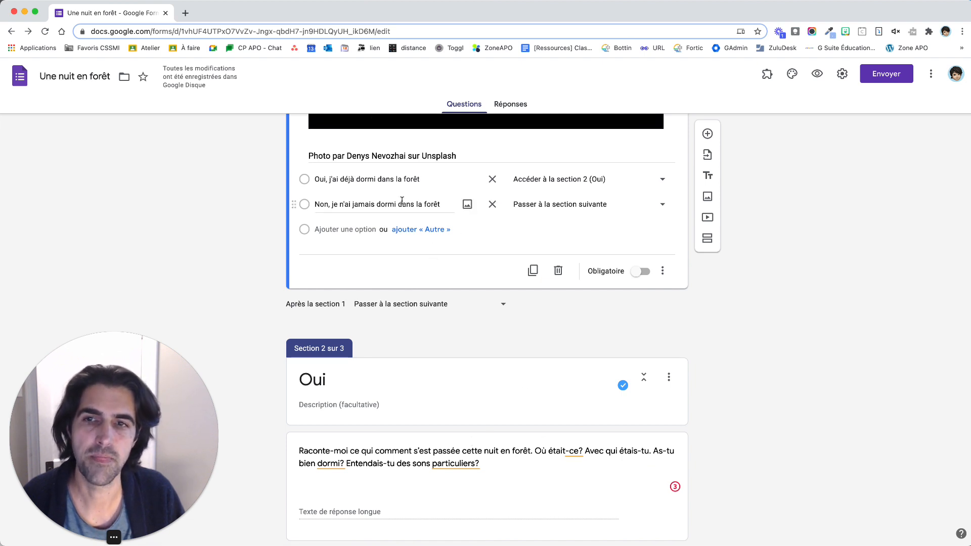
pyautogui.click(541, 206)
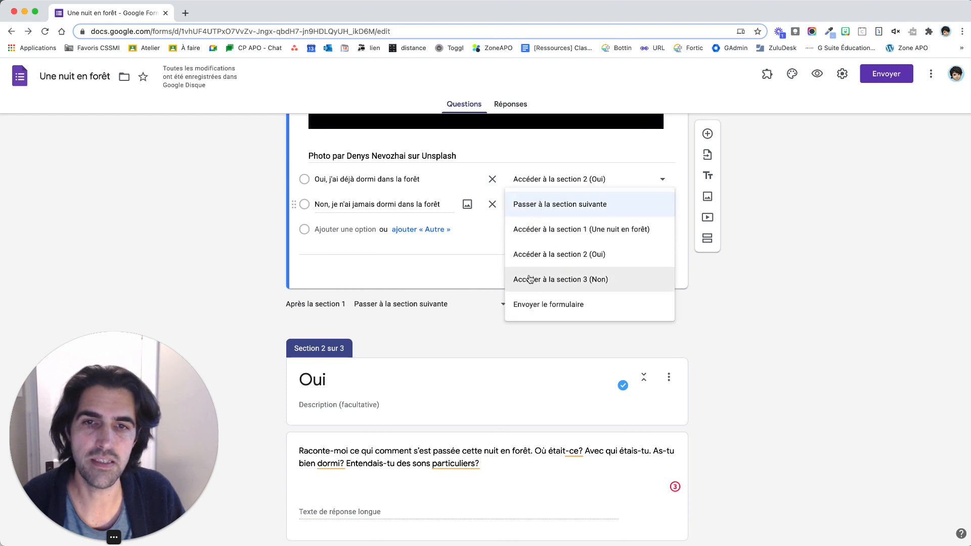
pyautogui.click(584, 283)
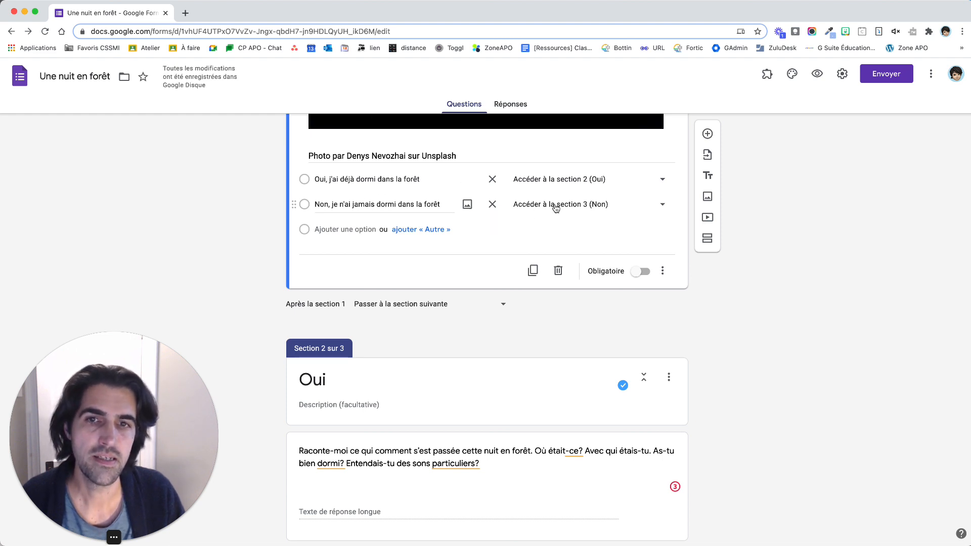
# - Set the navigation after section 2 (Oui) to "Envoyer le formulaire"
pyautogui.scroll(-5, 468, 357)
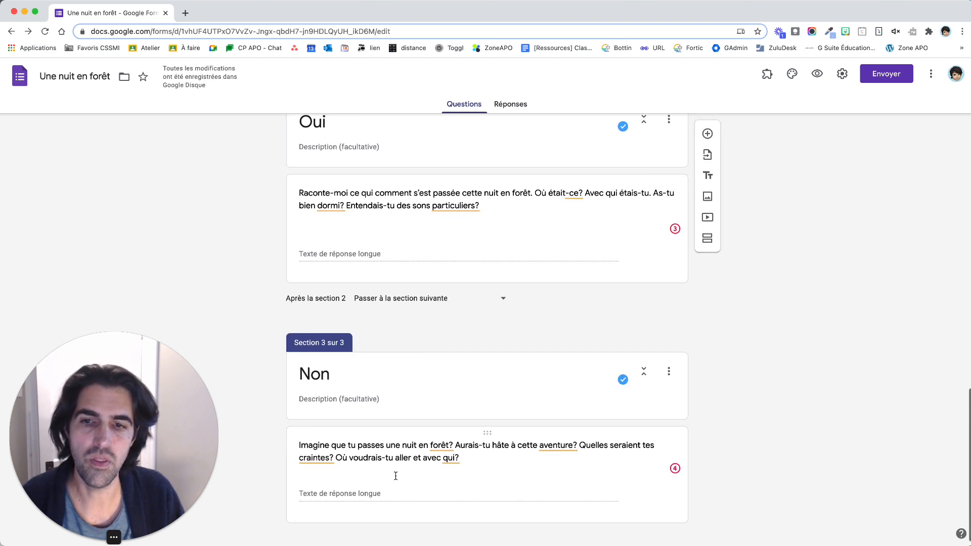
pyautogui.scroll(-1, 395, 475)
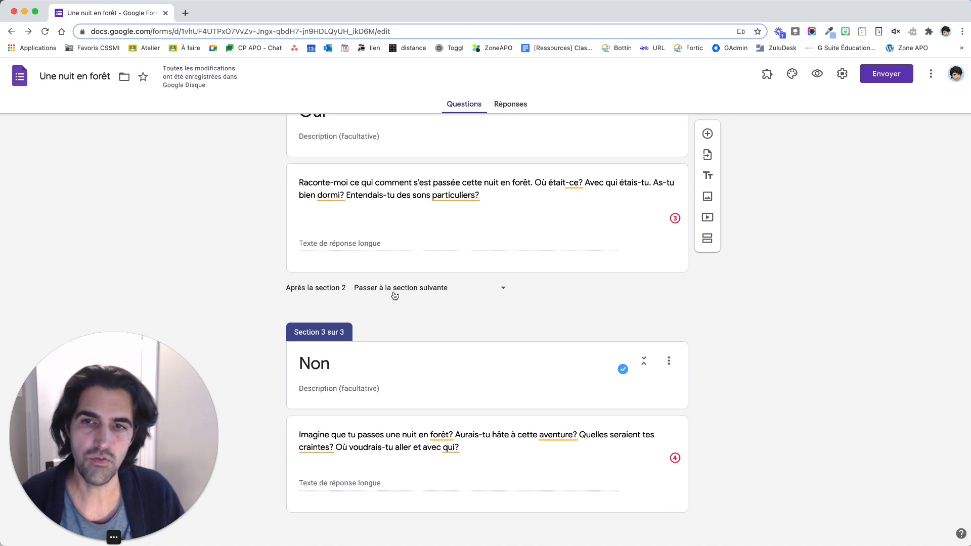
pyautogui.scroll(4, 421, 271)
pyautogui.scroll(4, 422, 273)
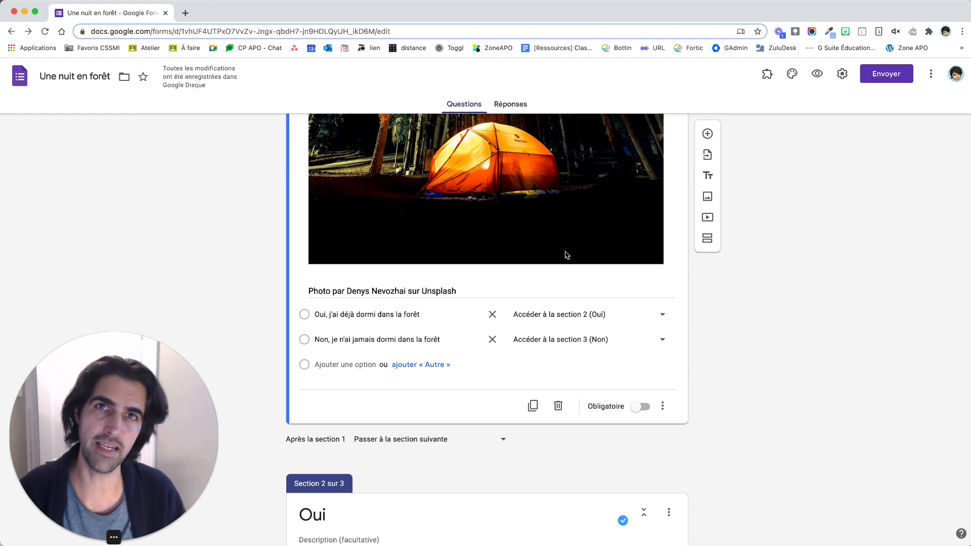
pyautogui.scroll(-7, 566, 254)
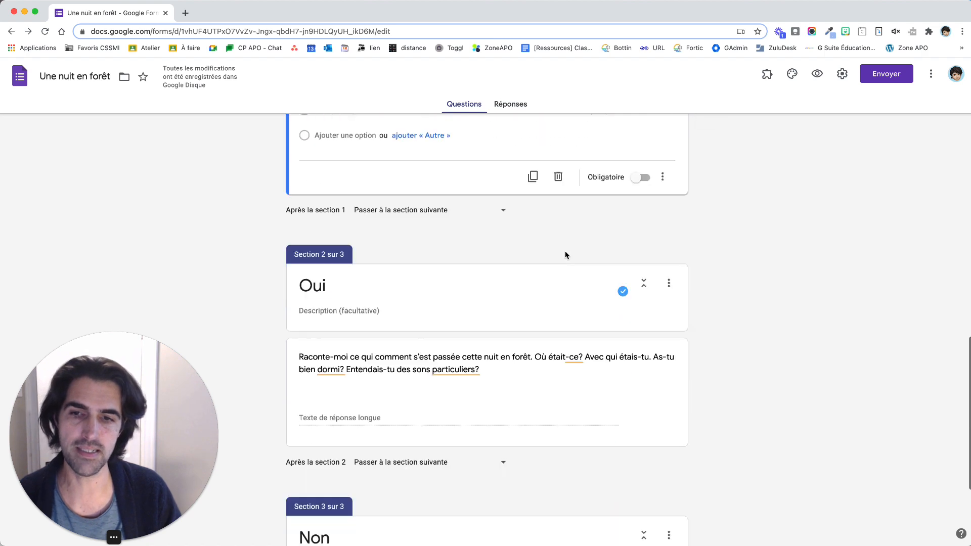
pyautogui.scroll(2, 520, 292)
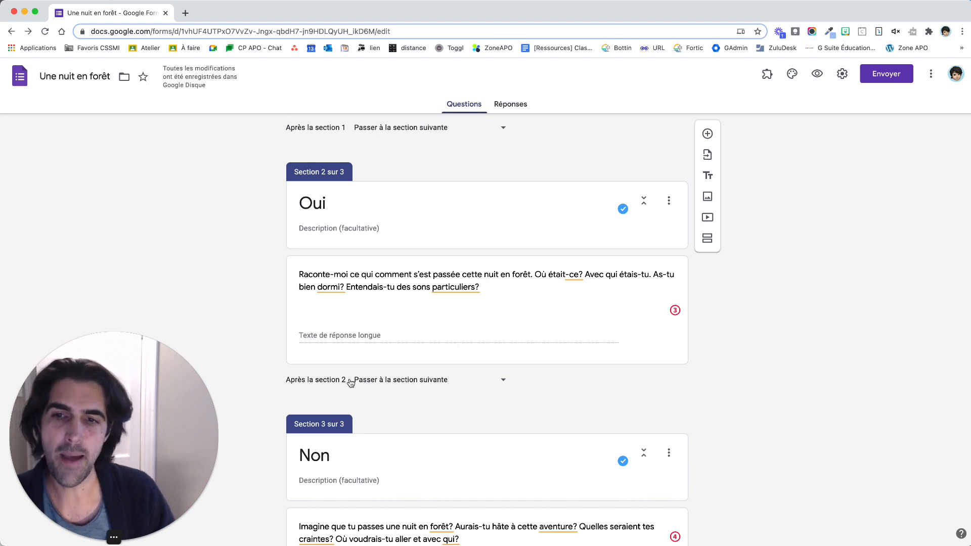
pyautogui.click(386, 385)
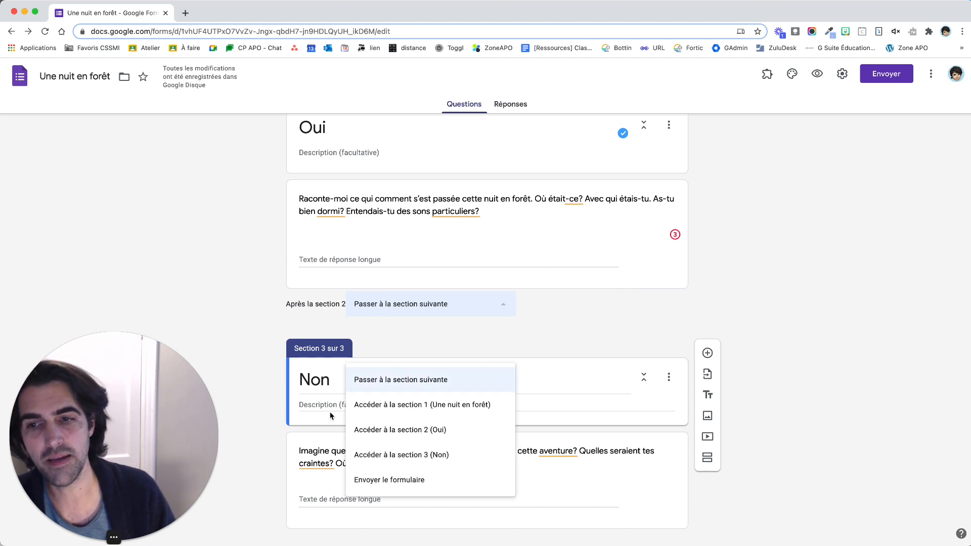
pyautogui.click(397, 481)
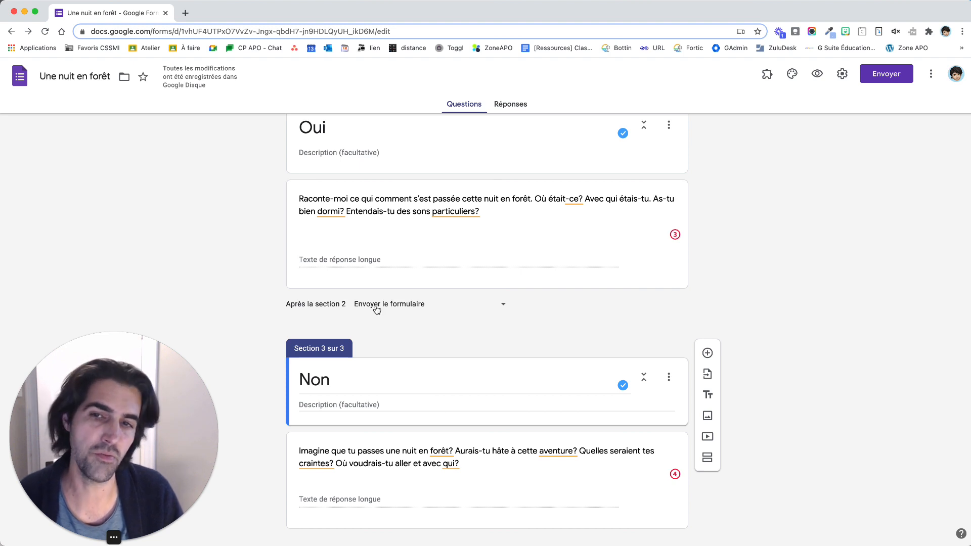
pyautogui.scroll(-1, 398, 469)
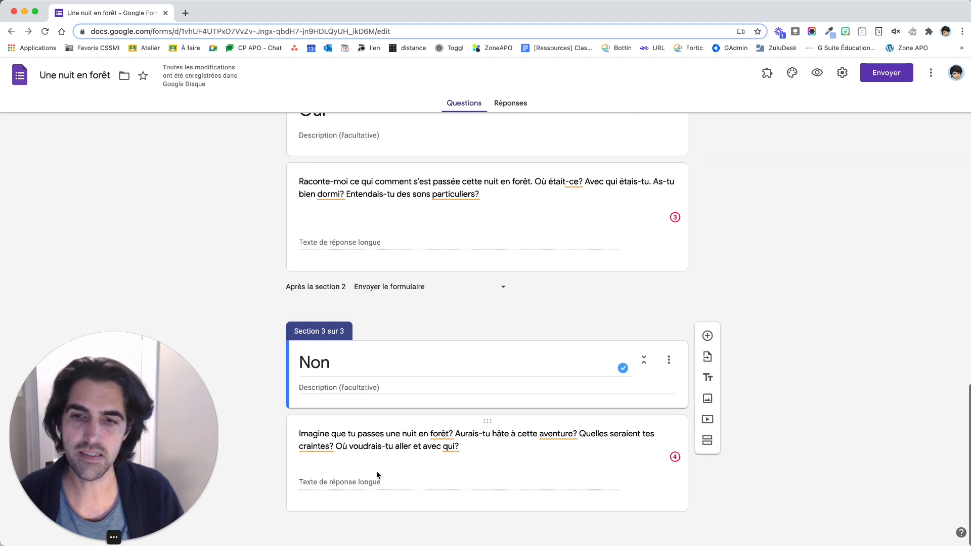
pyautogui.click(442, 490)
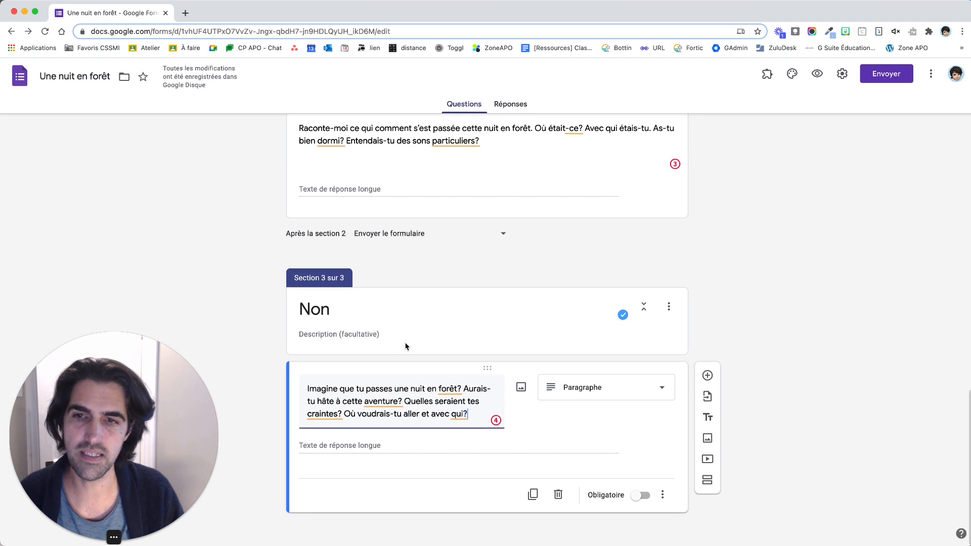
pyautogui.click(409, 339)
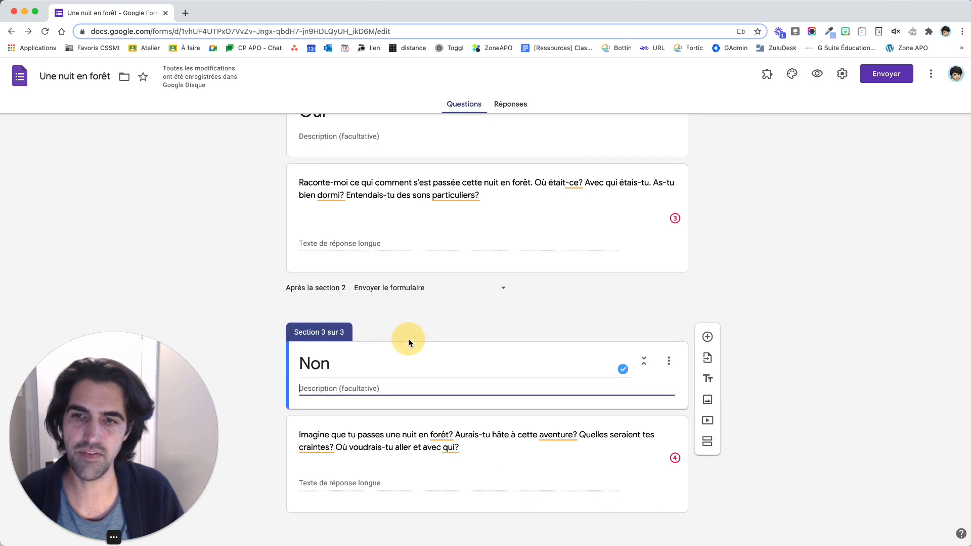
pyautogui.click(451, 479)
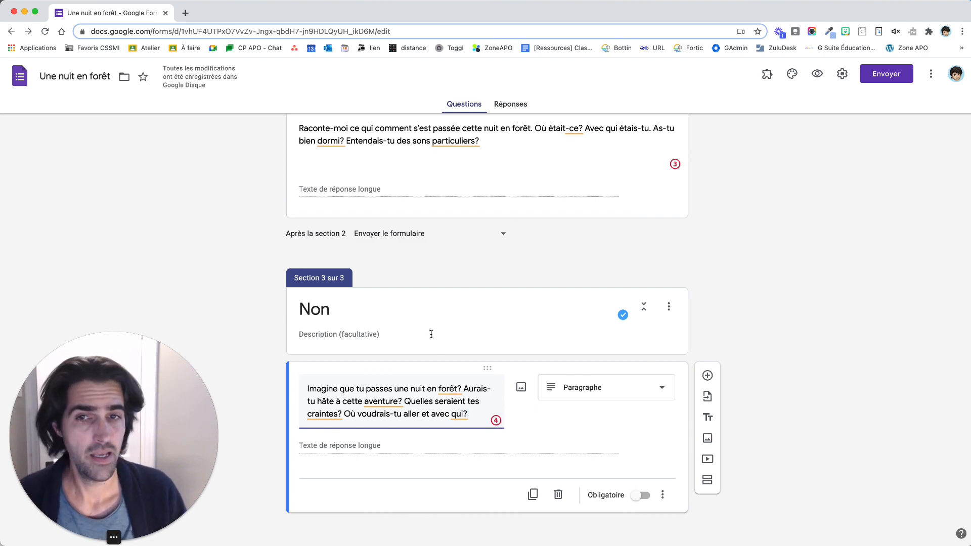
# - Preview the form, answer "Oui, j'ai déjà dormi dans la forêt", enter "sadflkasjdf" as the written response and submit it
pyautogui.scroll(15, 431, 333)
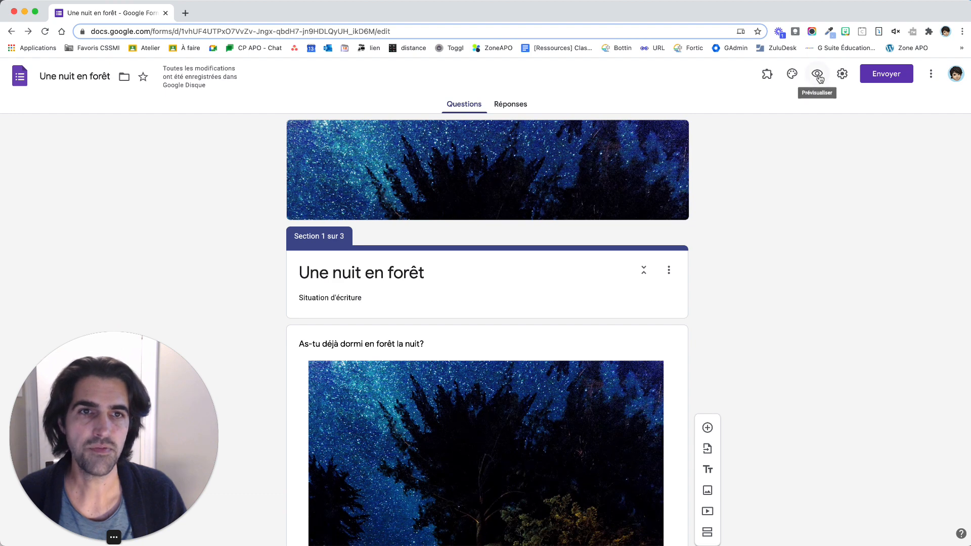
pyautogui.click(817, 74)
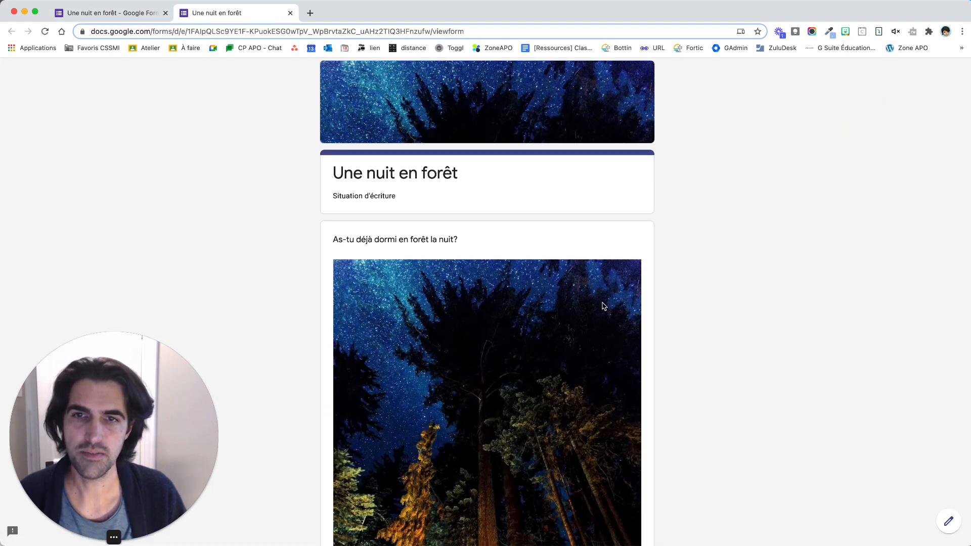
pyautogui.scroll(-10, 603, 306)
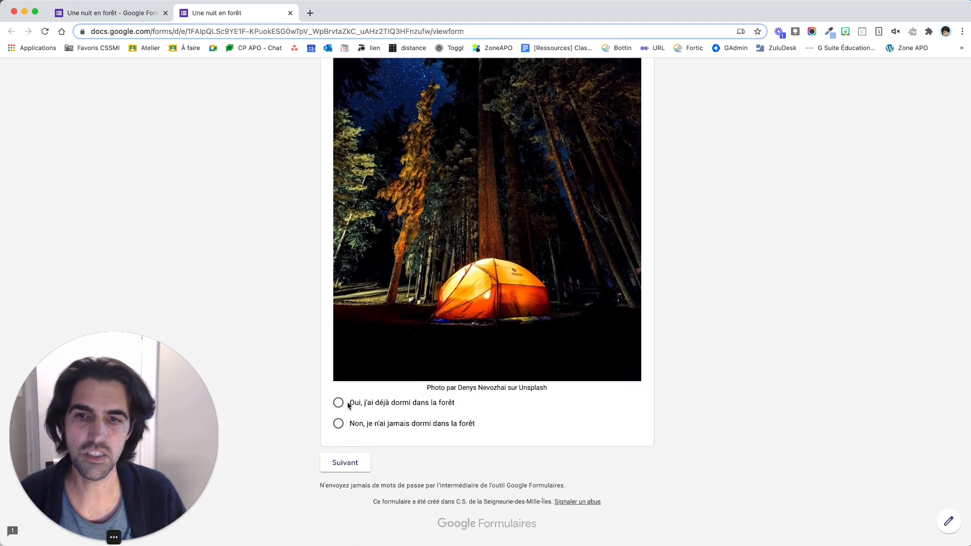
pyautogui.click(338, 402)
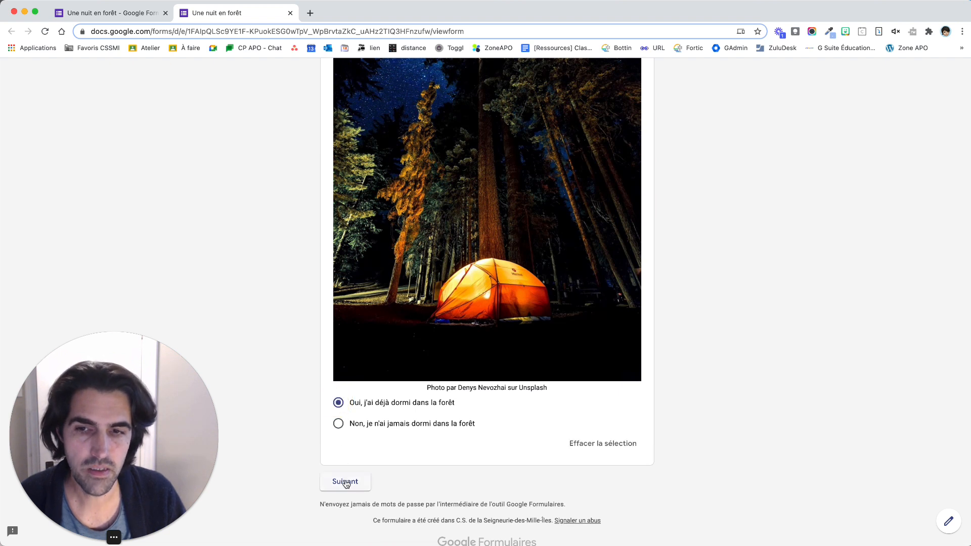
pyautogui.click(346, 482)
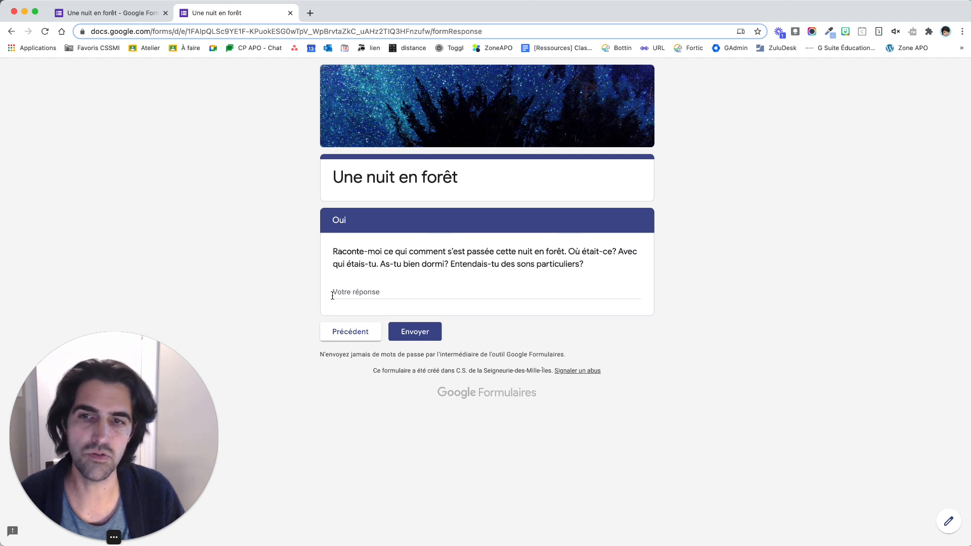
pyautogui.click(353, 295)
pyautogui.write('sadflkasjdf')
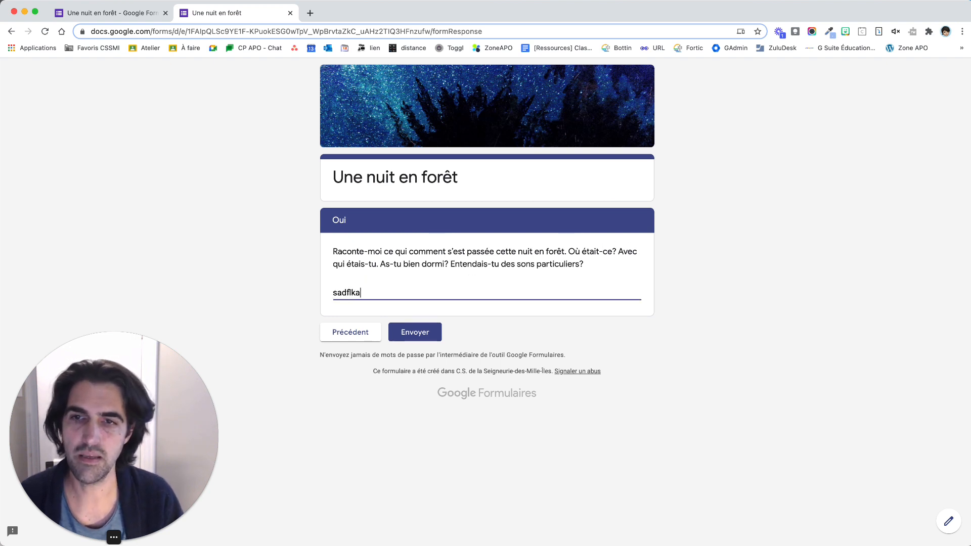
pyautogui.click(418, 333)
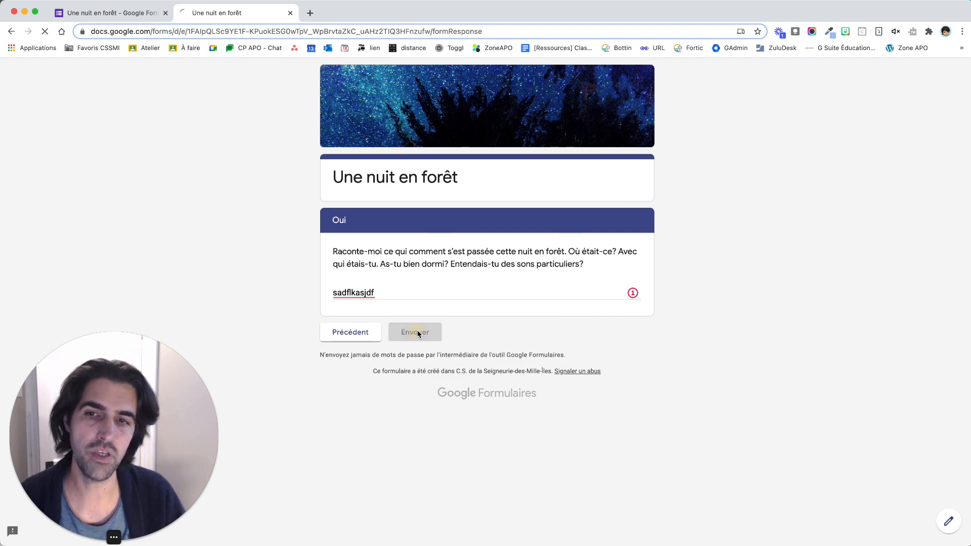
# - Submit another response answering "Non, je n'ai jamais dormi dans la forêt" with the text "dlfkgjsdlkfg", and close the preview
pyautogui.click(388, 231)
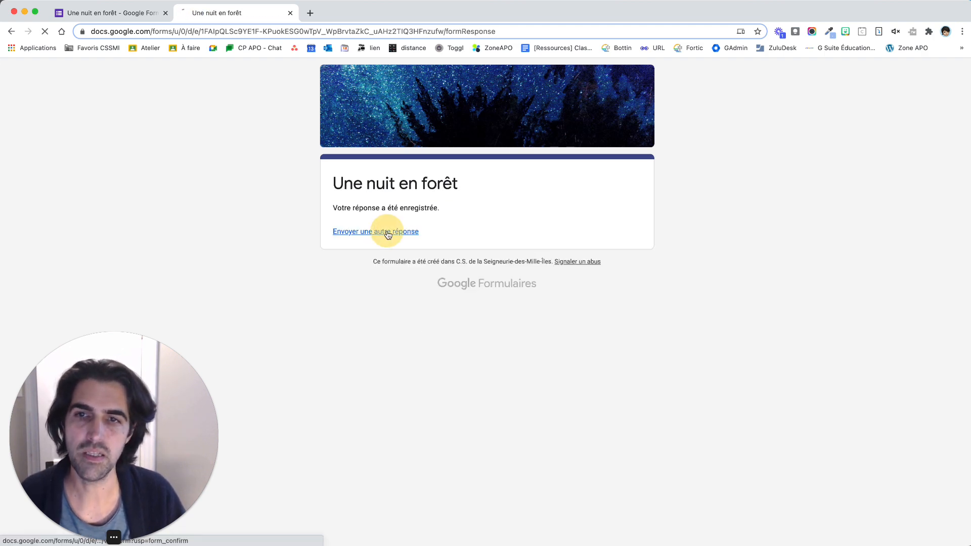
pyautogui.scroll(-10, 301, 343)
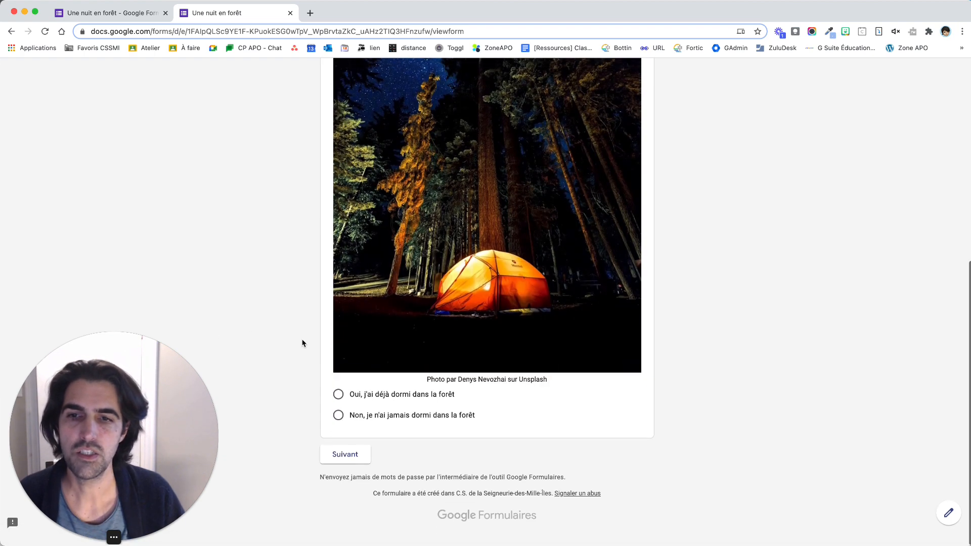
pyautogui.click(338, 424)
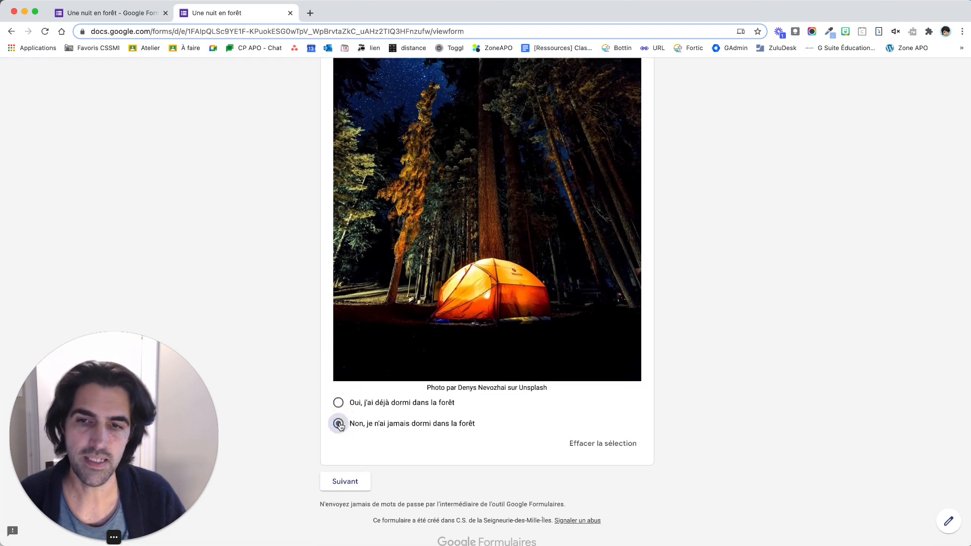
pyautogui.click(341, 481)
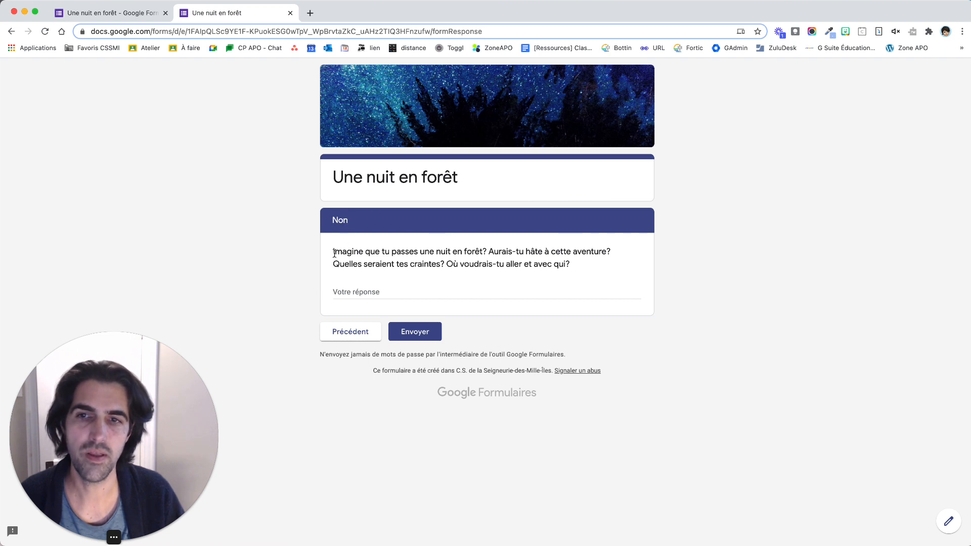
pyautogui.click(393, 286)
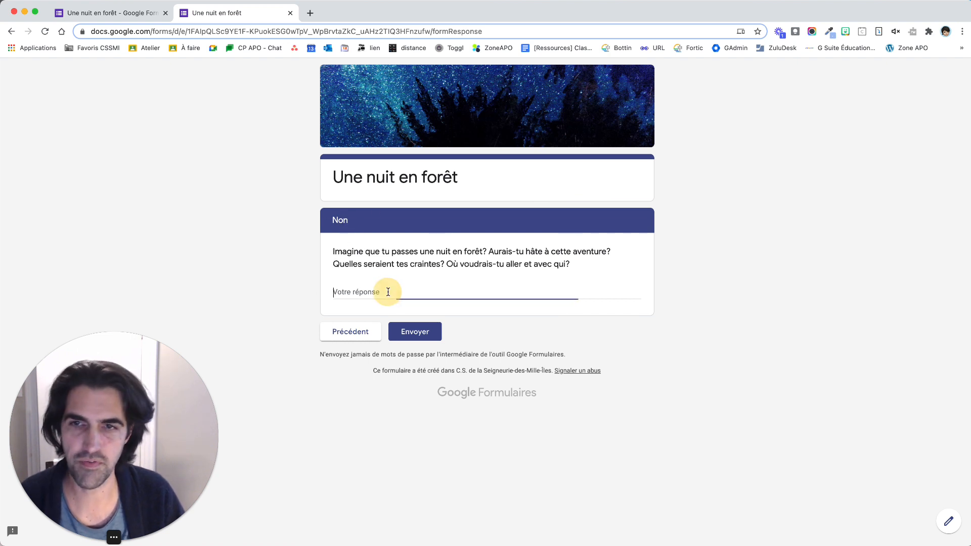
pyautogui.write('dlfkgjsdlkfg')
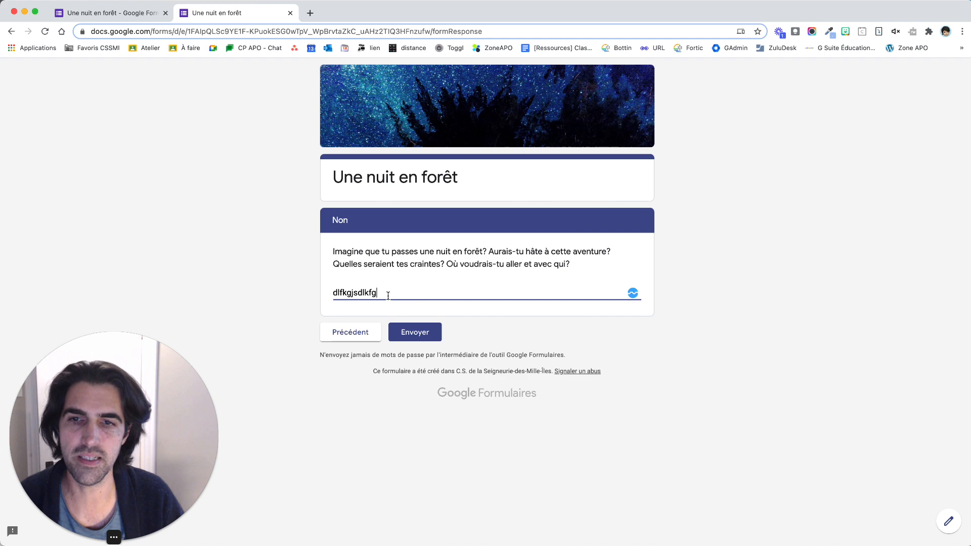
pyautogui.click(415, 333)
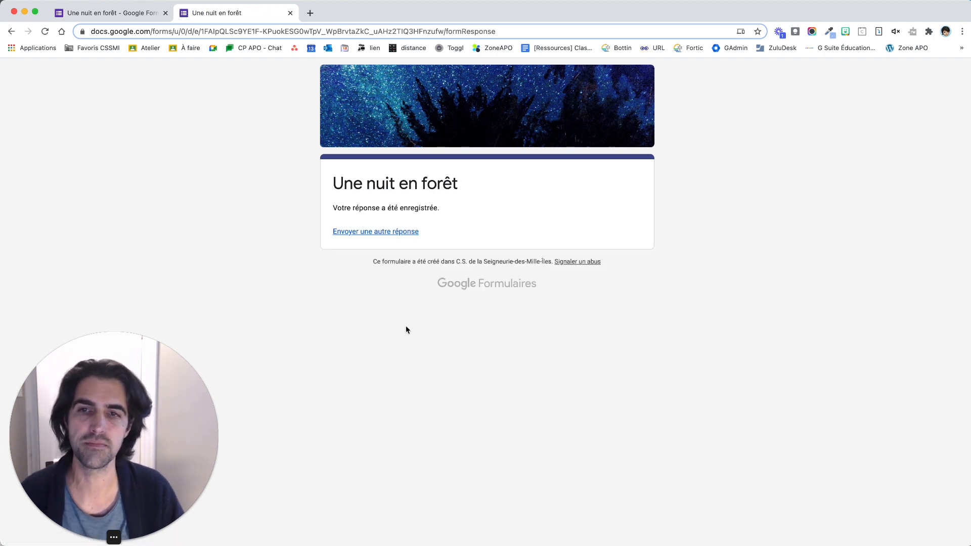
pyautogui.press('super+w')
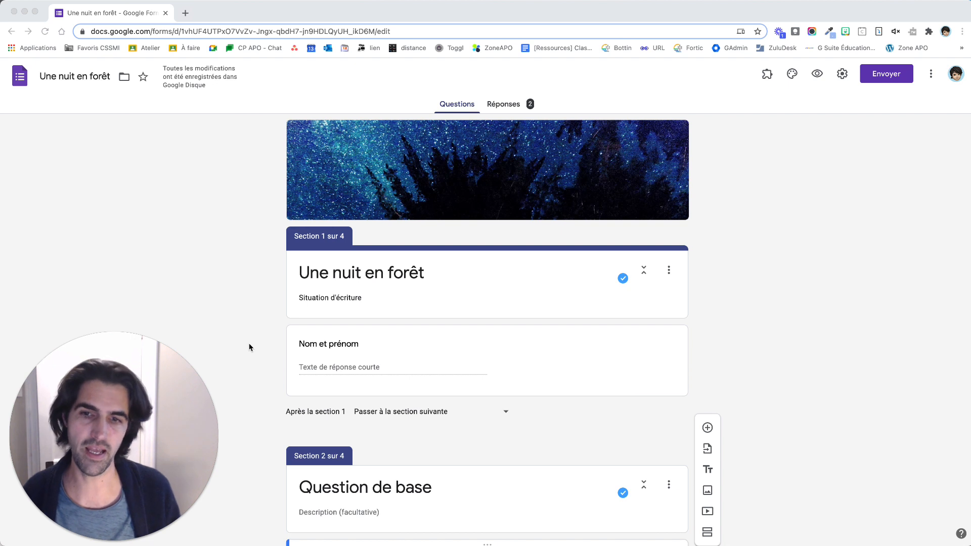
# - Add a new question and a new section after section 4 (Non), and move that question into the new section
pyautogui.moveTo(193, 387)
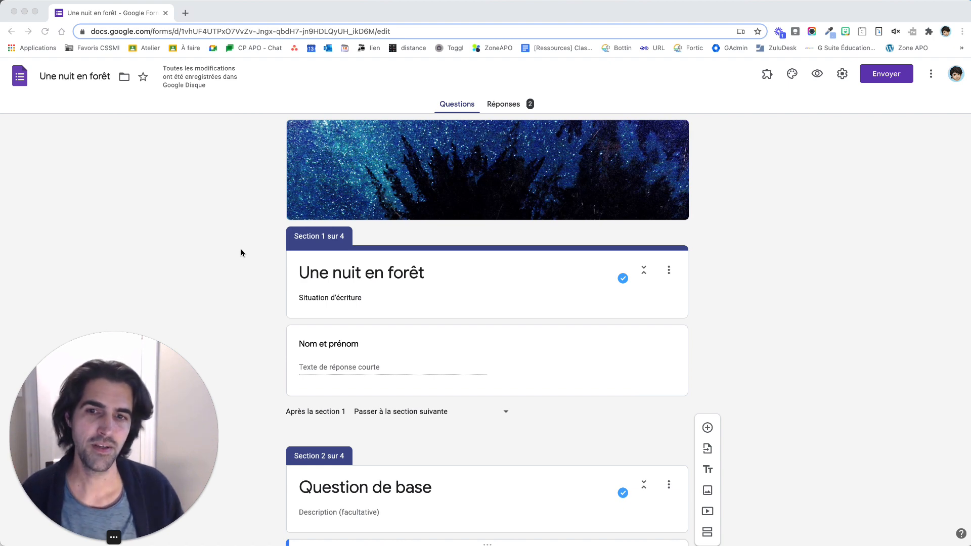
pyautogui.scroll(-10, 250, 389)
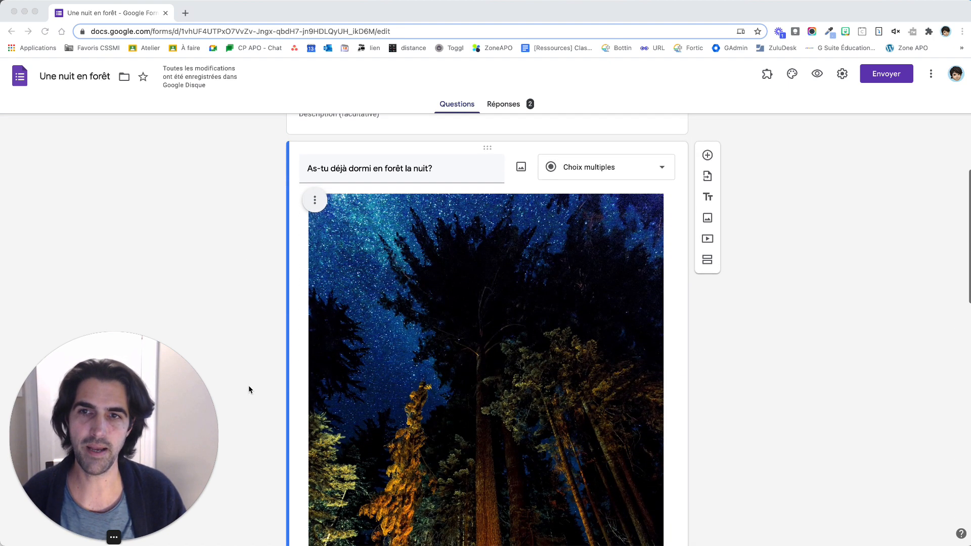
pyautogui.scroll(-15, 424, 442)
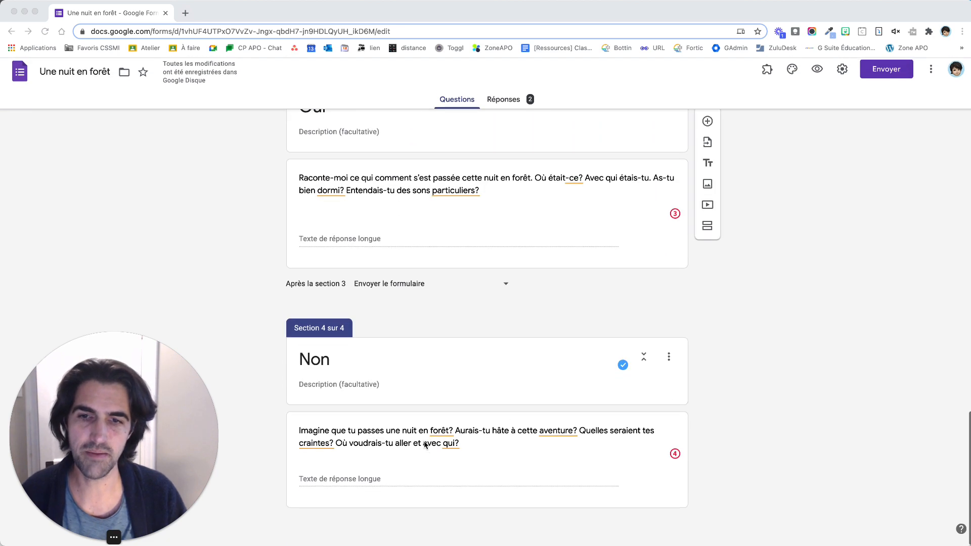
pyautogui.click(708, 133)
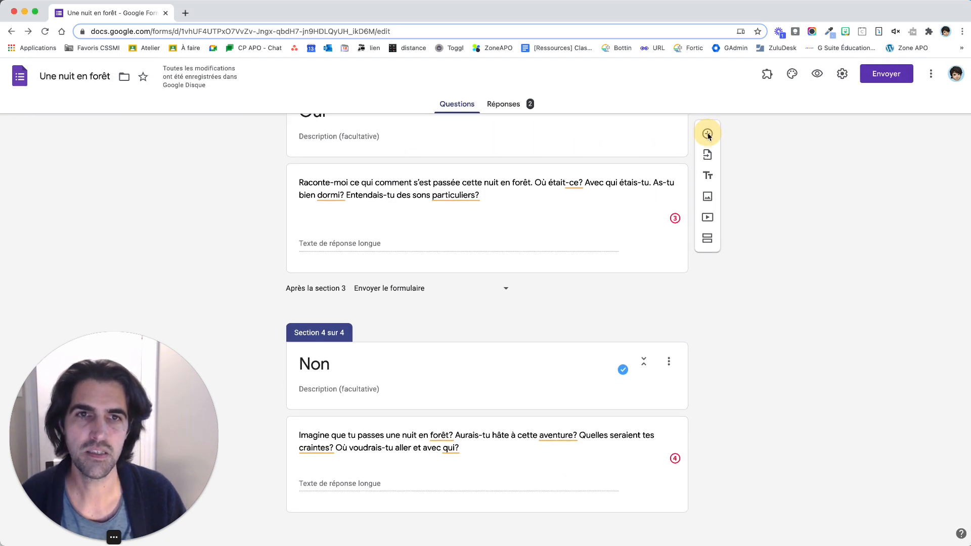
pyautogui.click(570, 466)
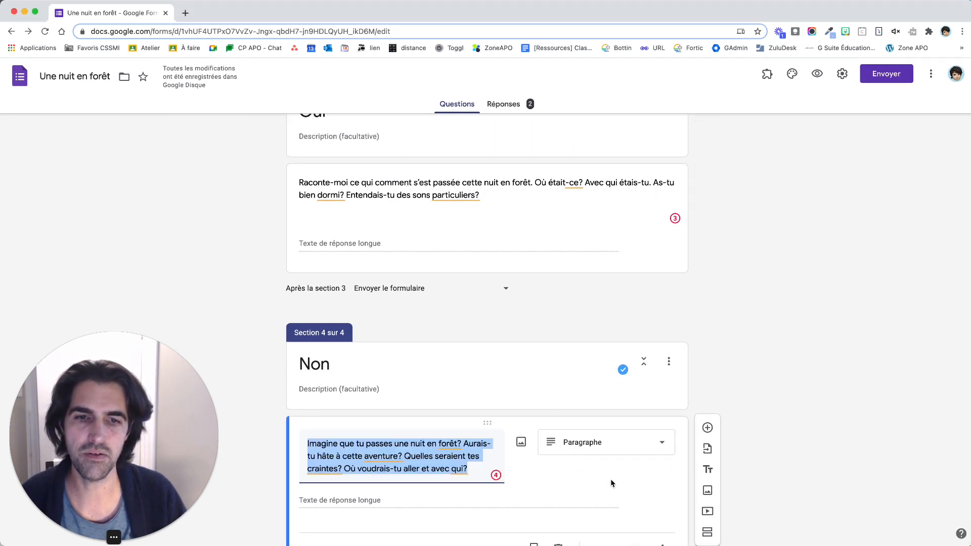
pyautogui.click(708, 428)
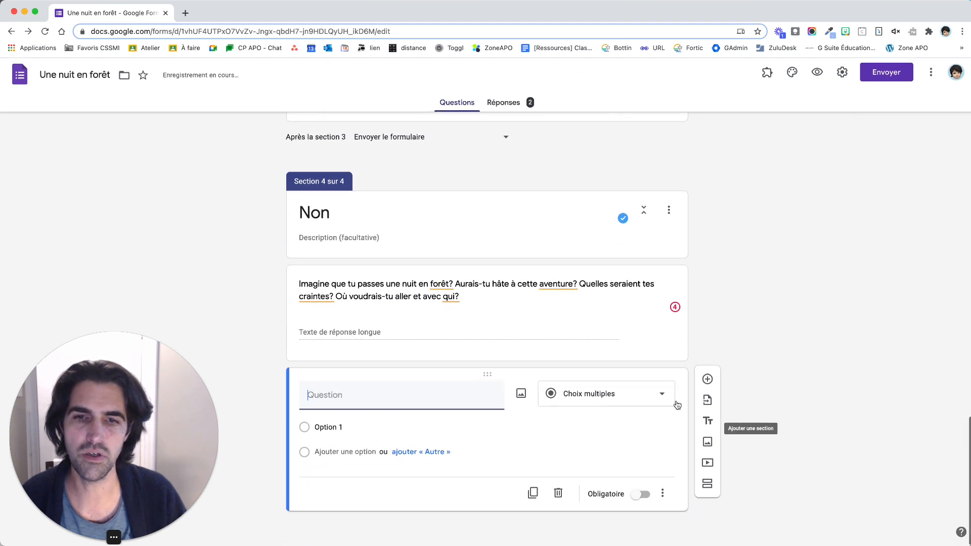
pyautogui.click(709, 489)
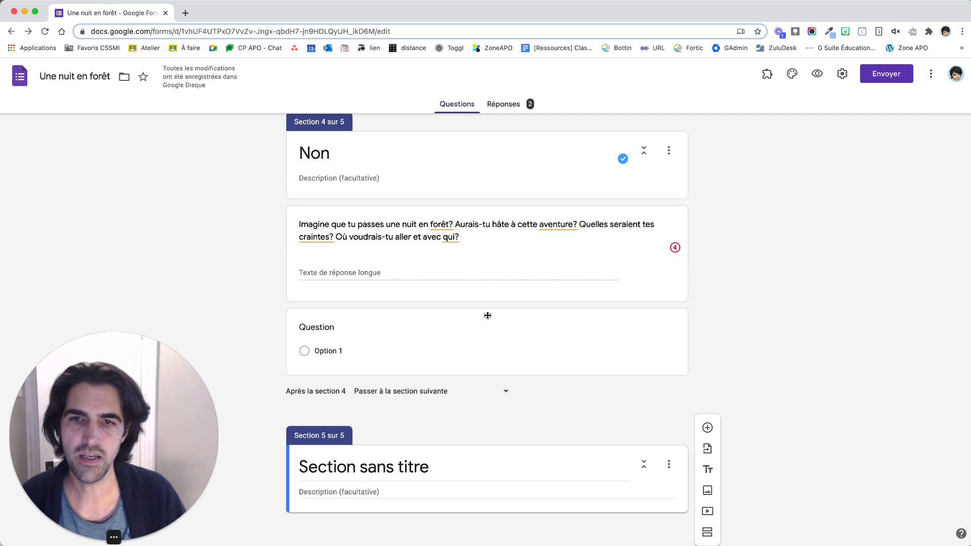
pyautogui.moveTo(477, 324); pyautogui.dragTo(475, 468)
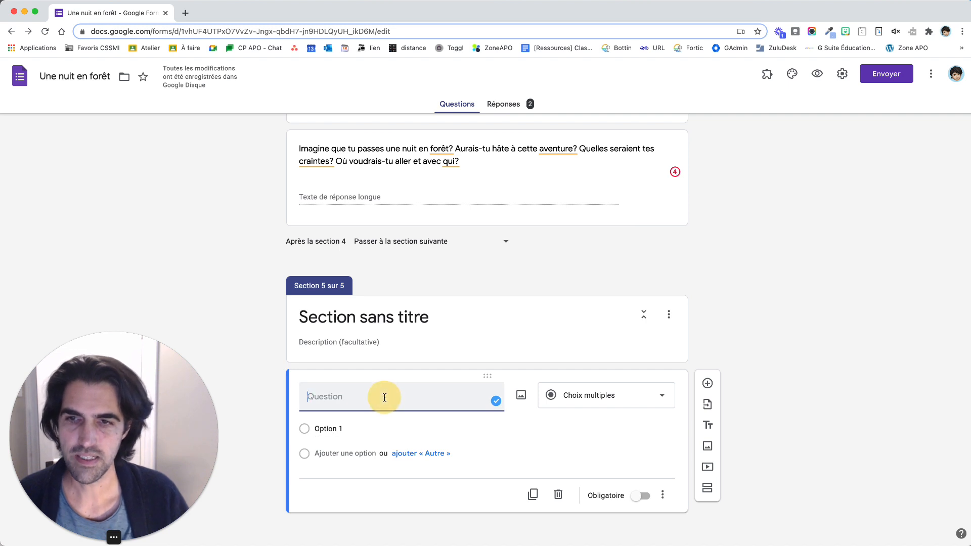
# - Word the new question in section 5 as "2+2?" and name its first option "2"
pyautogui.write('2+')
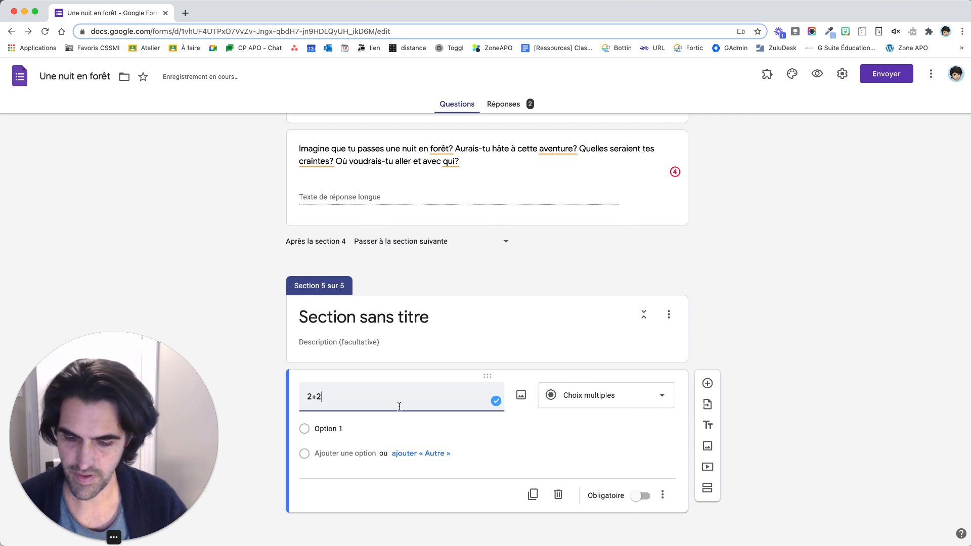
pyautogui.write('2?')
pyautogui.click(330, 429)
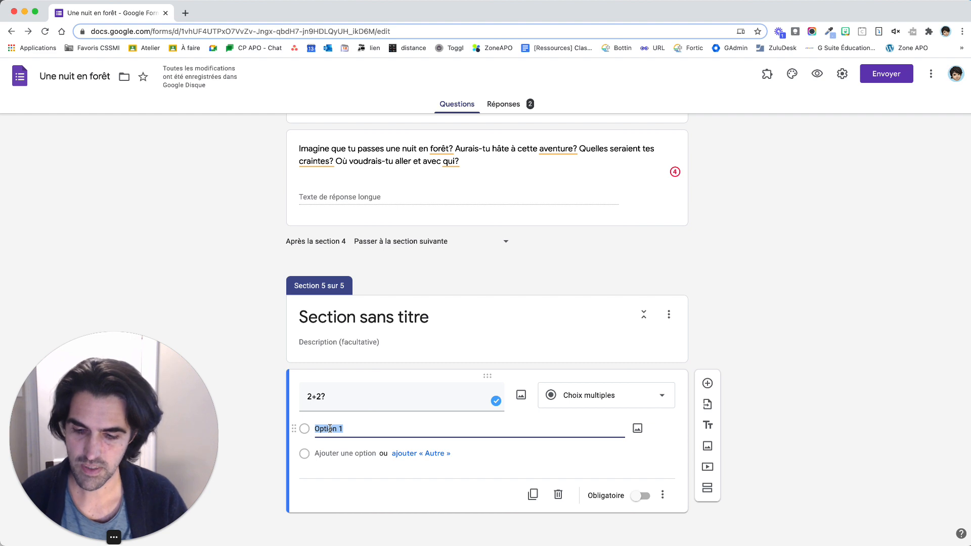
pyautogui.write('2')
# - Add the options "3", "4" and "5" to the "2+2?" question
pyautogui.press('Tab')
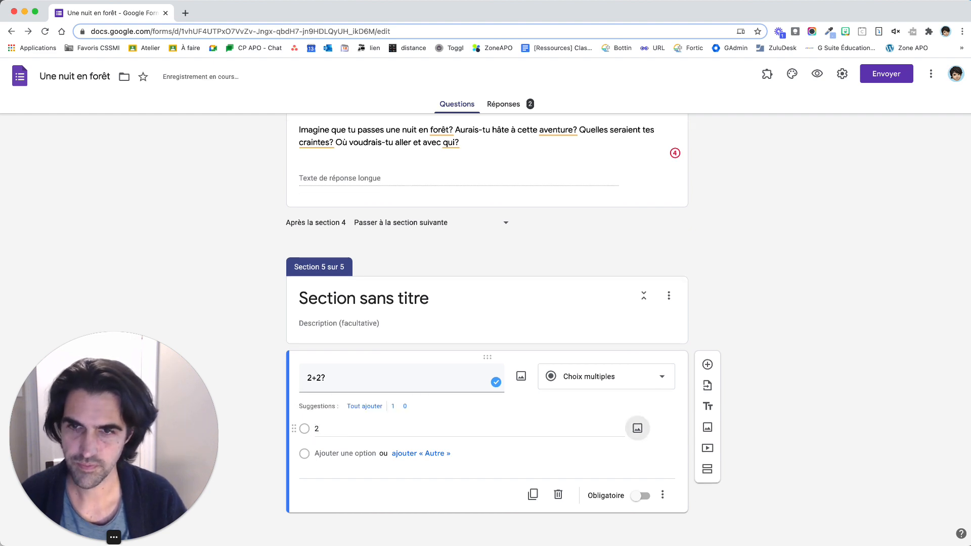
pyautogui.press('Tab')
pyautogui.press('Return')
pyautogui.write('3')
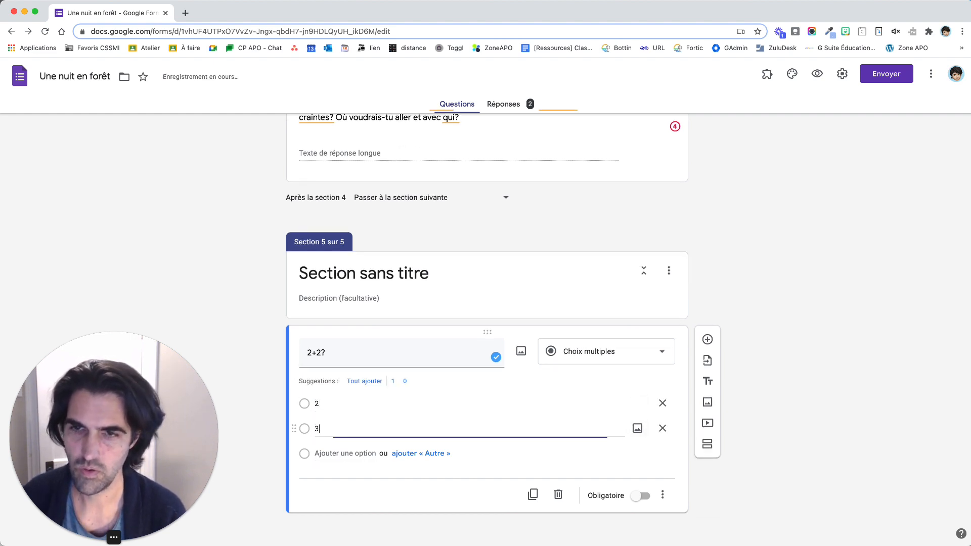
pyautogui.press('Tab')
pyautogui.press('Tab')
pyautogui.press('Tab')
pyautogui.press('Return')
pyautogui.write('4')
pyautogui.press('Tab')
pyautogui.press('Tab')
pyautogui.press('Tab')
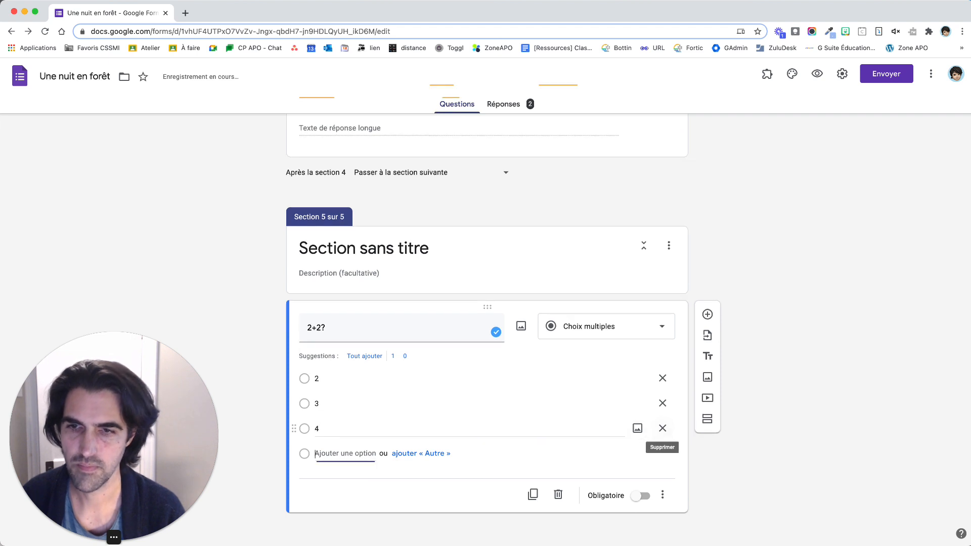
pyautogui.press('Return')
pyautogui.write('5')
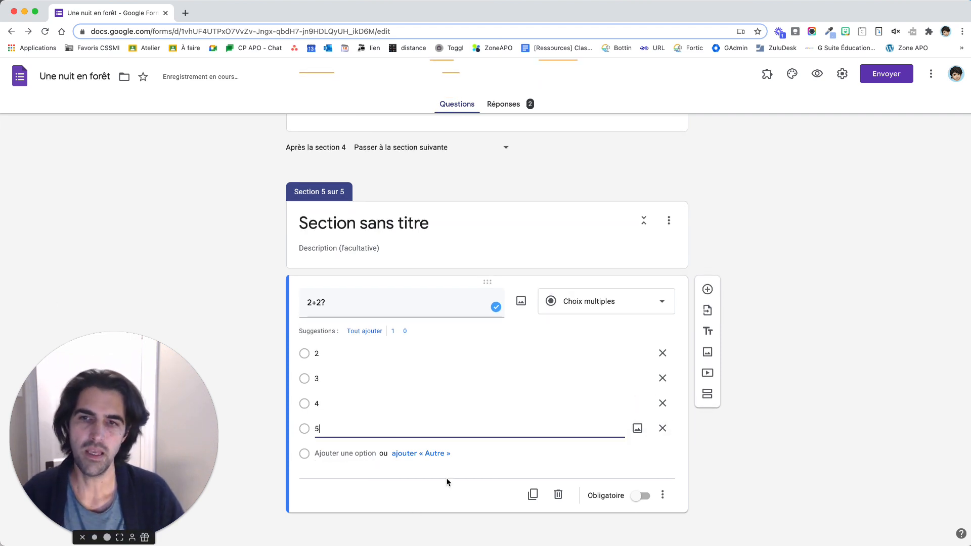
# - Add another section after the "2+2?" question and title it "Bonne réponse!"
pyautogui.click(706, 394)
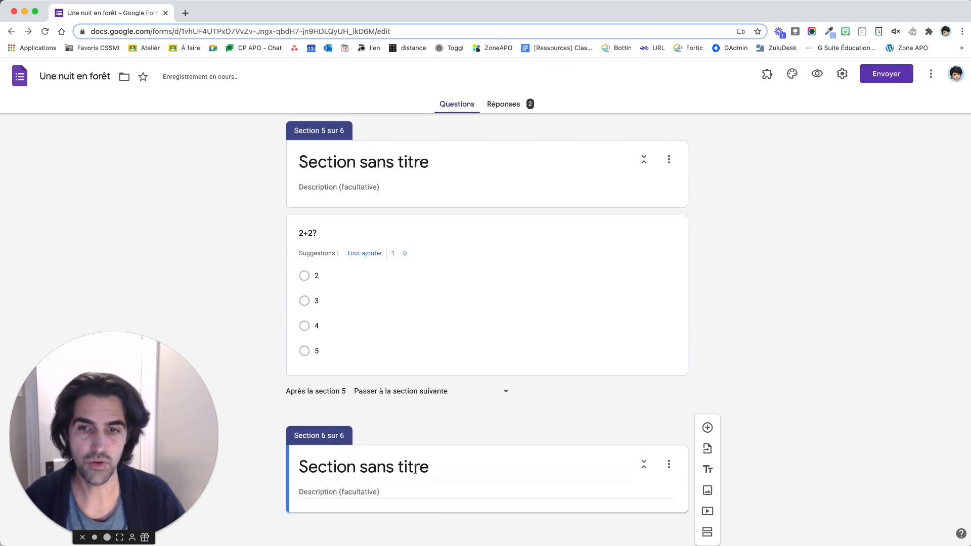
pyautogui.click(414, 469)
pyautogui.write('B')
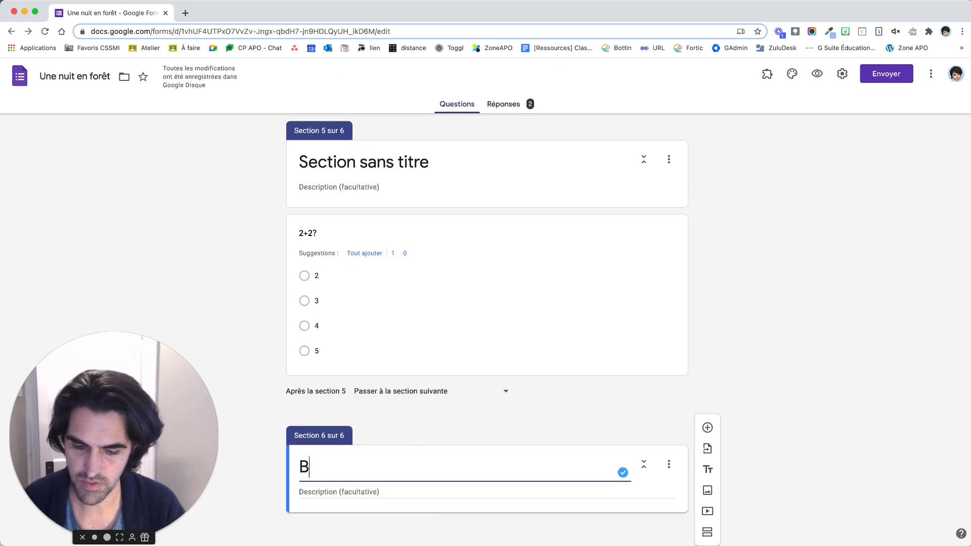
pyautogui.write('onne réponse')
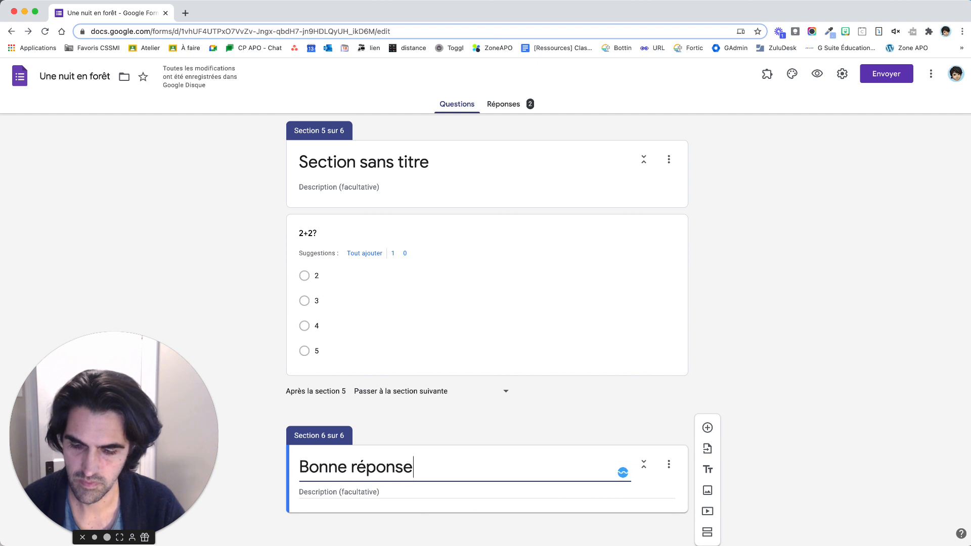
pyautogui.write('!')
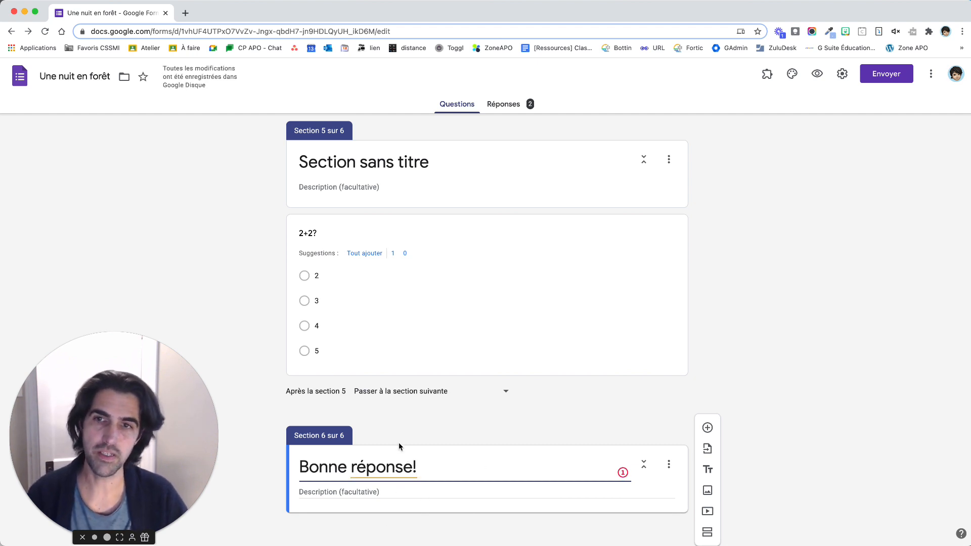
# - Add a question worded "22+2" to the "Bonne réponse!" section
pyautogui.click(708, 428)
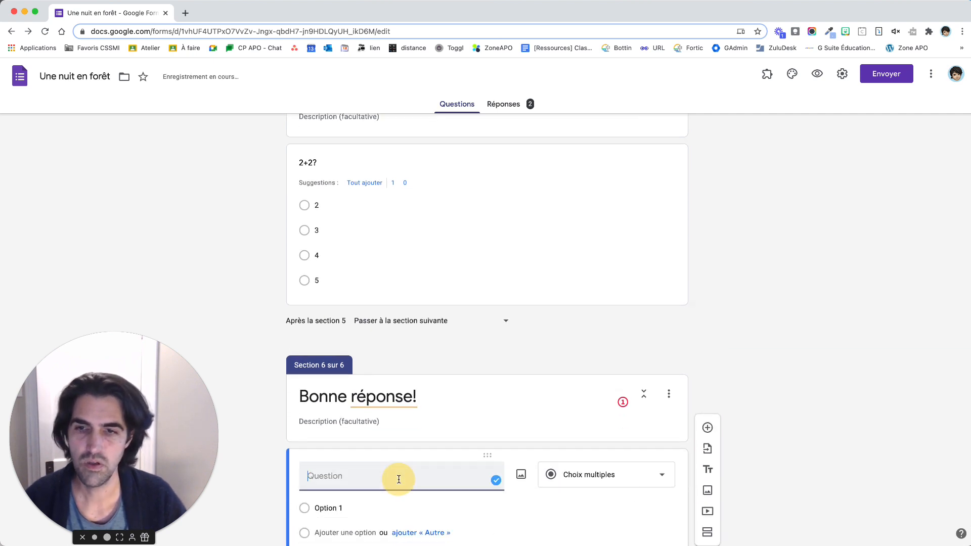
pyautogui.write('22')
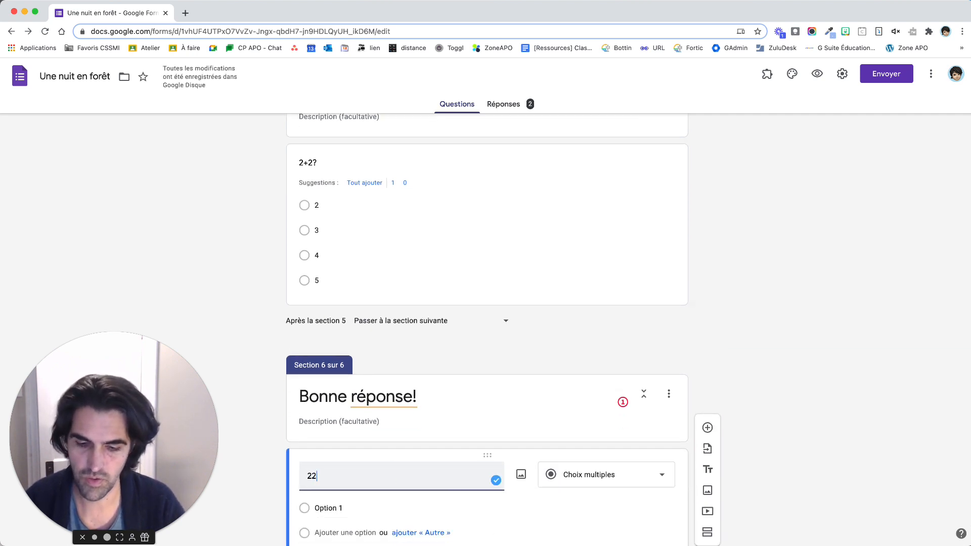
pyautogui.write('+2')
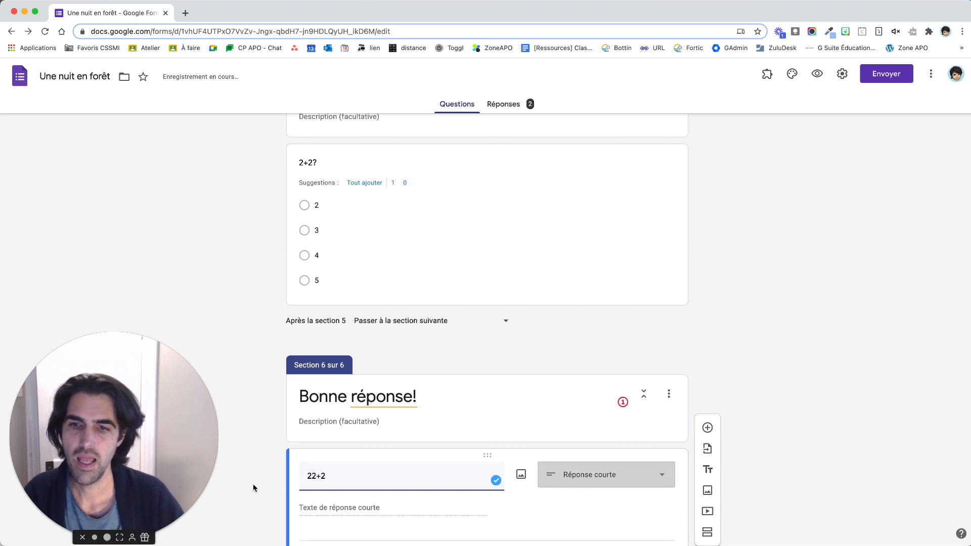
# - Enable answer-based section navigation for the "2+2?" question and route option 4 to section 6 (Bonne réponse!)
pyautogui.scroll(3, 257, 483)
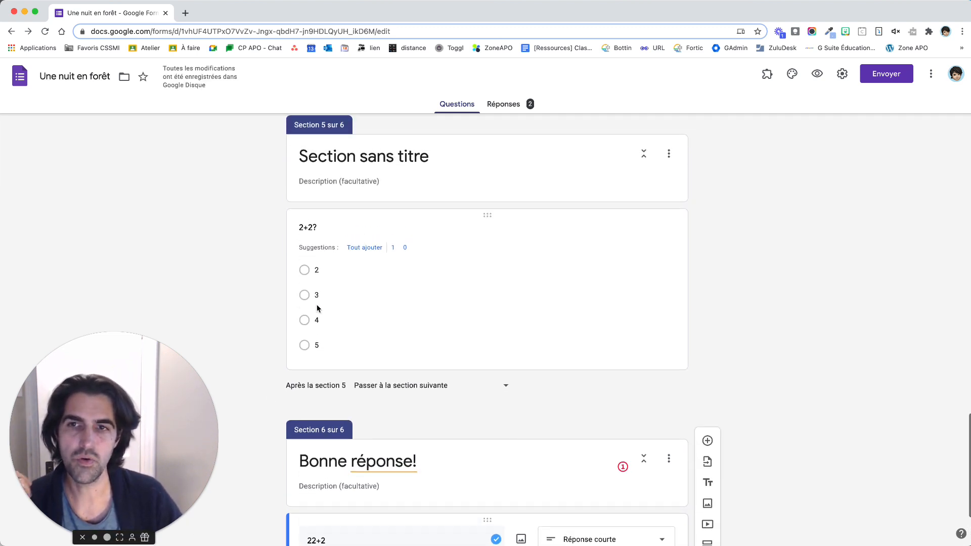
pyautogui.click(341, 298)
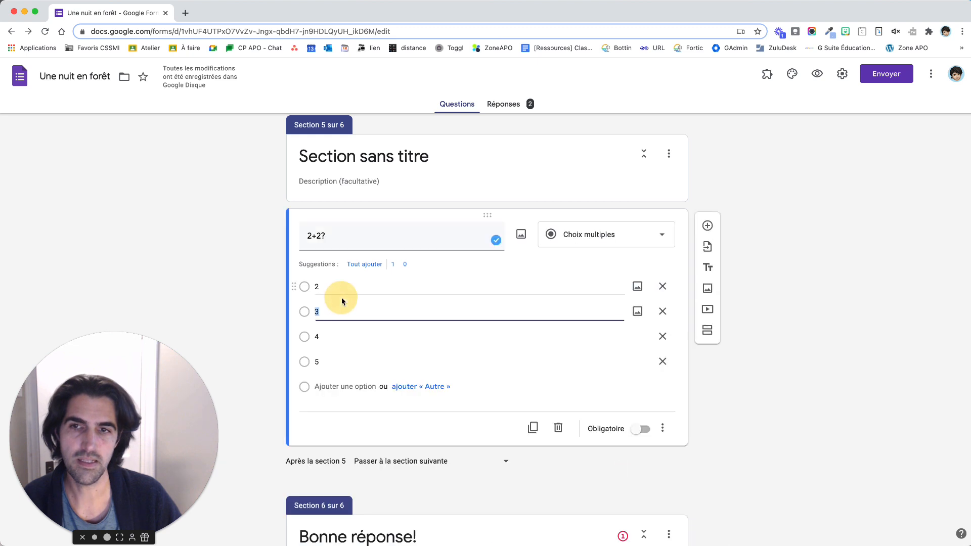
pyautogui.click(663, 428)
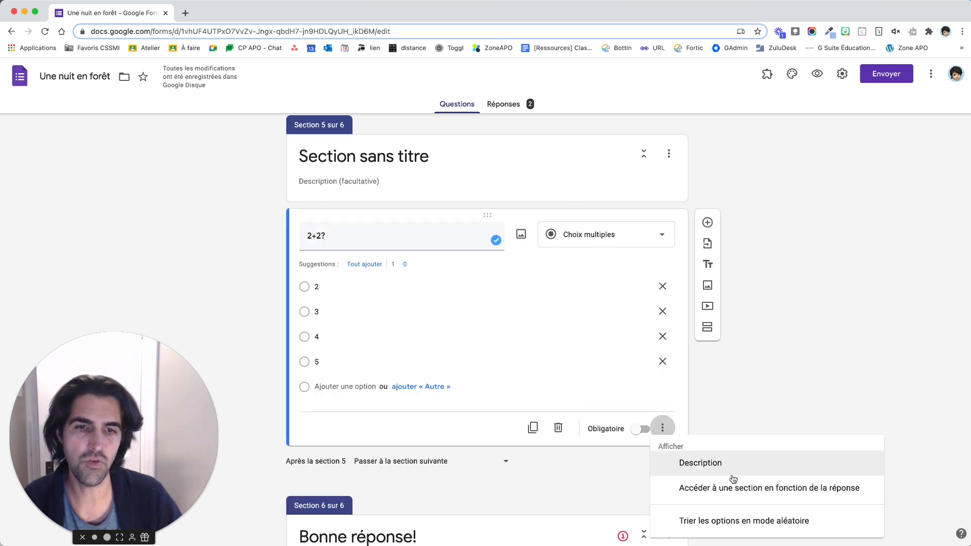
pyautogui.click(737, 489)
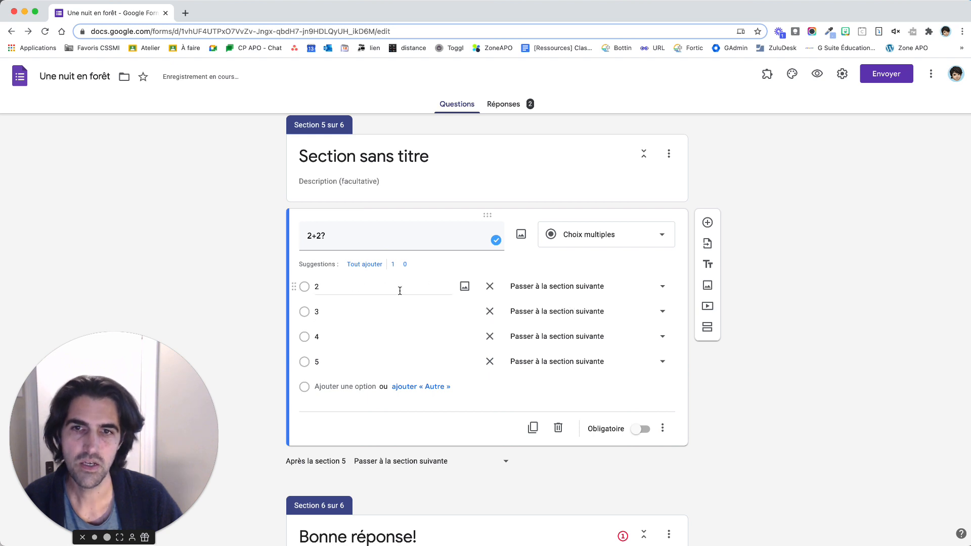
pyautogui.click(533, 343)
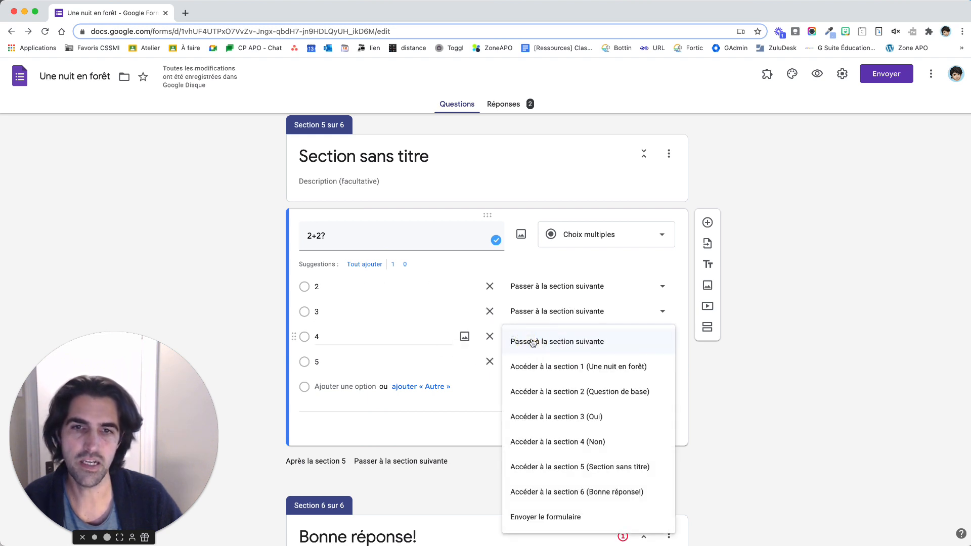
pyautogui.click(575, 491)
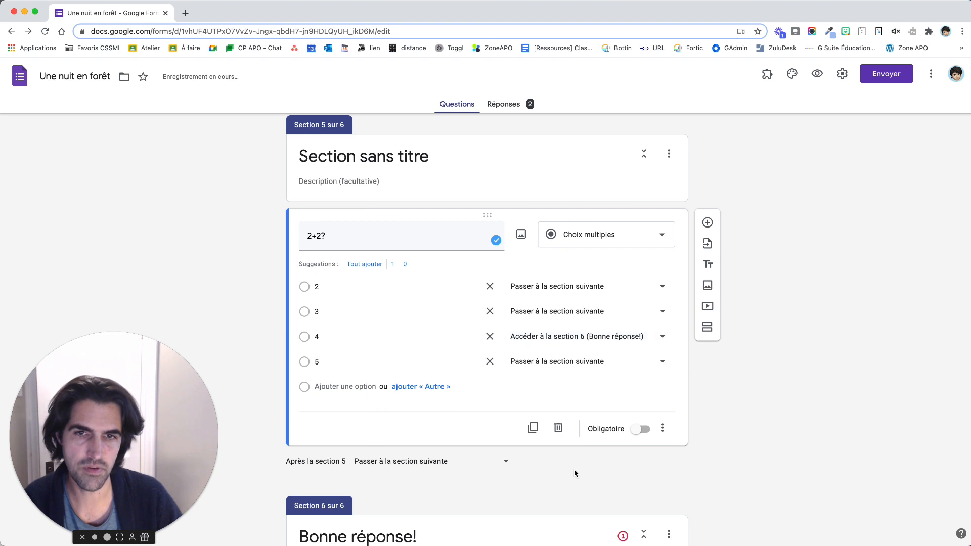
pyautogui.click(583, 287)
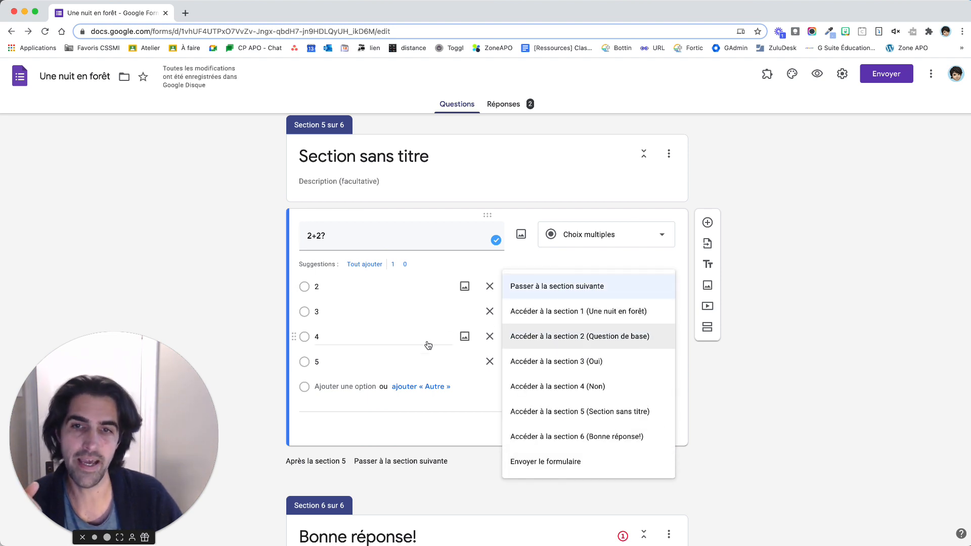
pyautogui.click(257, 347)
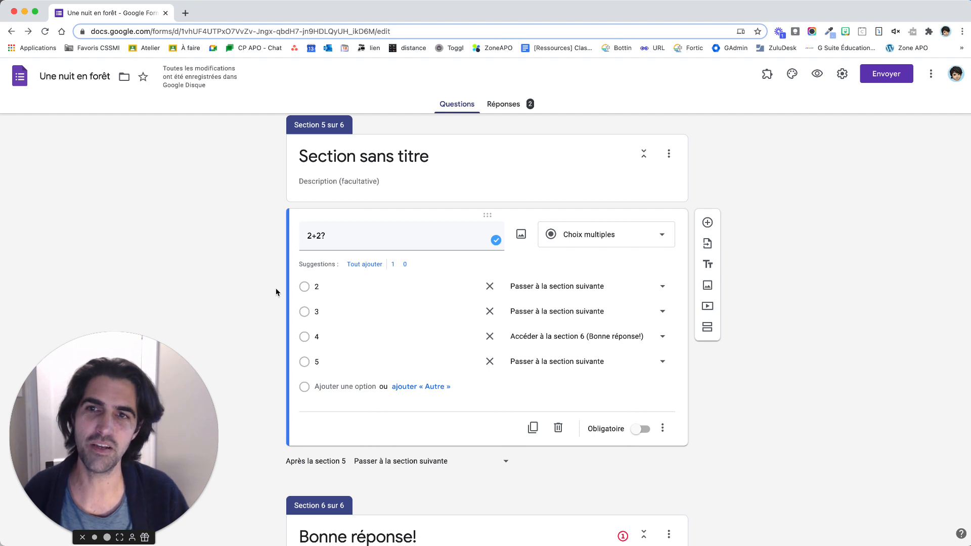
pyautogui.scroll(1, 276, 291)
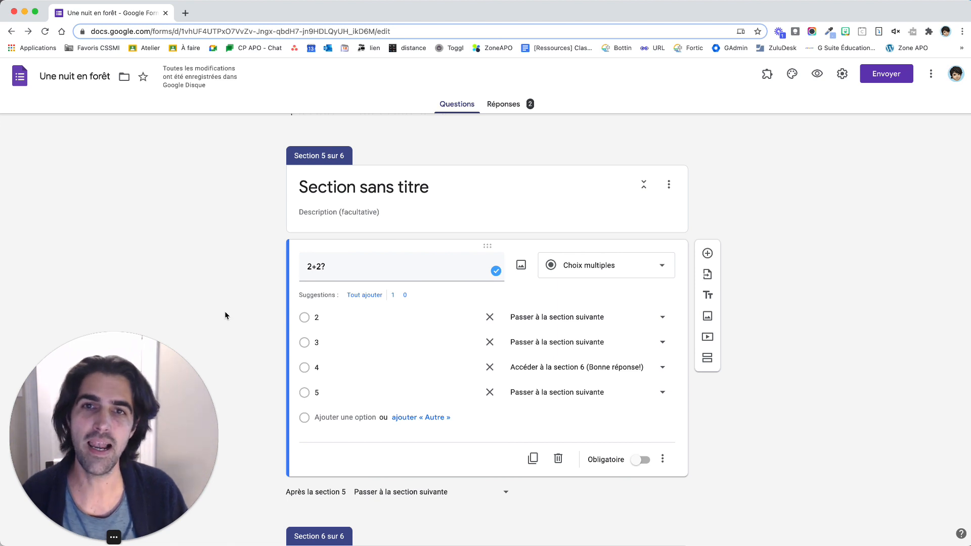
pyautogui.scroll(15, 166, 282)
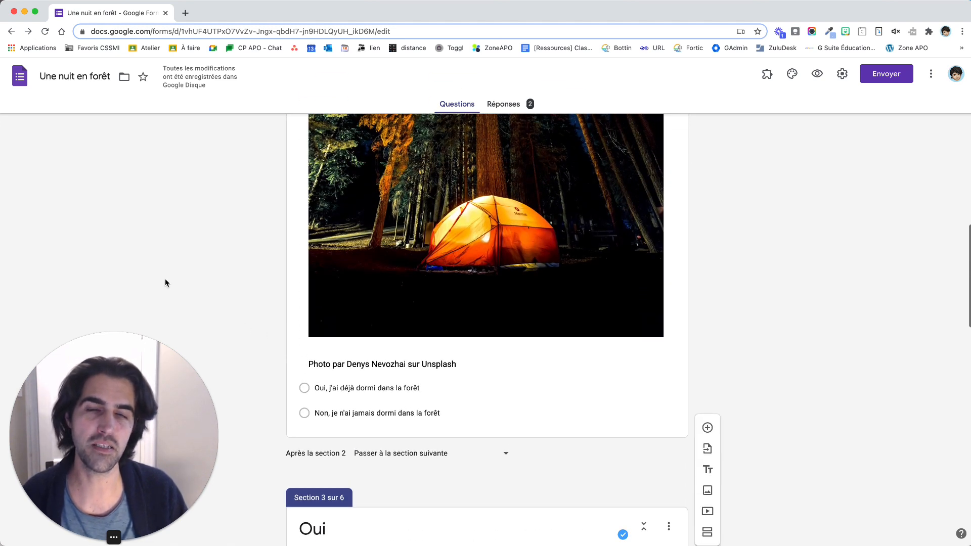
pyautogui.scroll(-5, 165, 283)
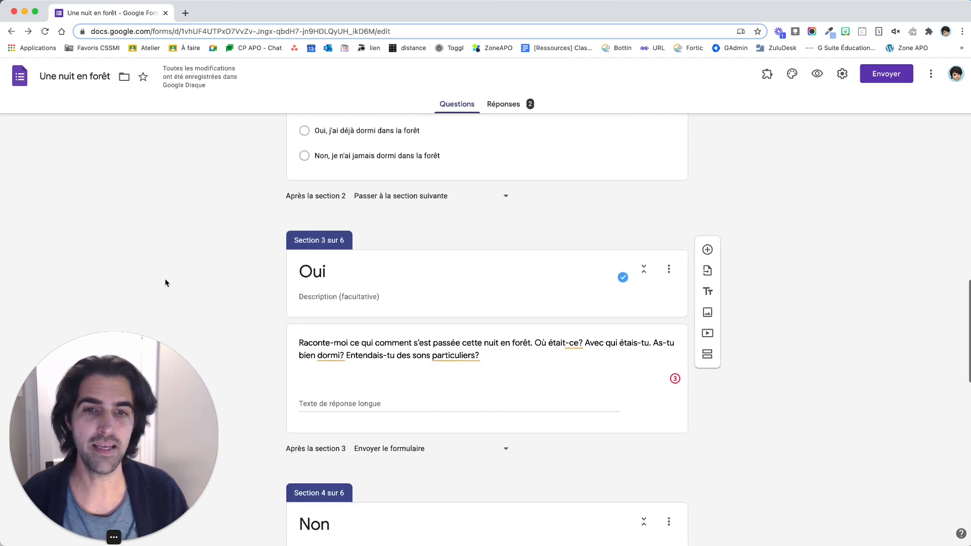
pyautogui.scroll(-2, 166, 282)
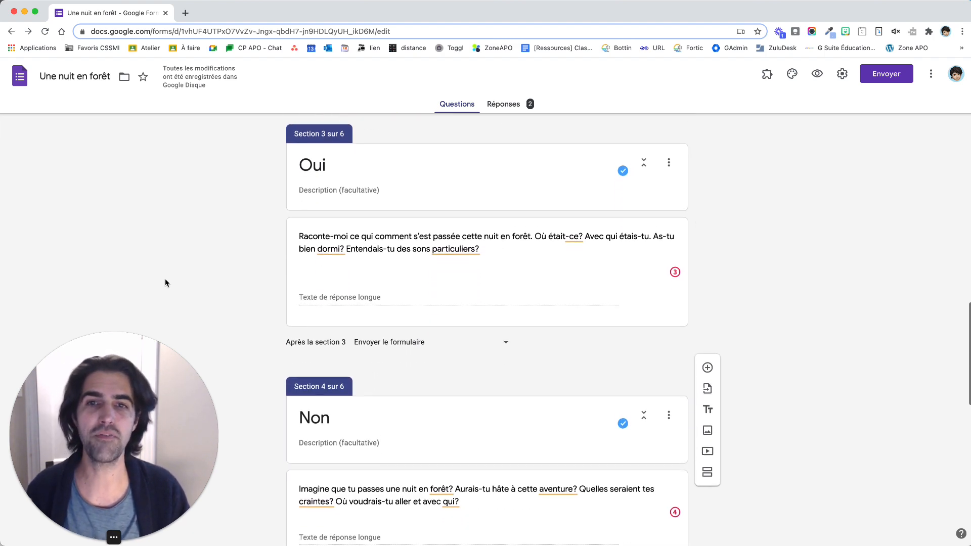